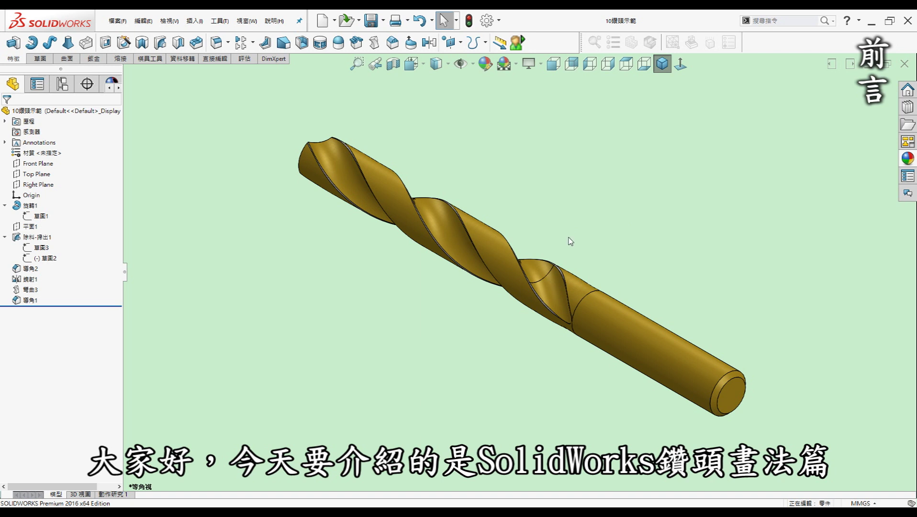
# Turn the finished drill through front, diagonal, shank-end and isometric views to inspect it.
pyautogui.hotkey('ctrl', '1')
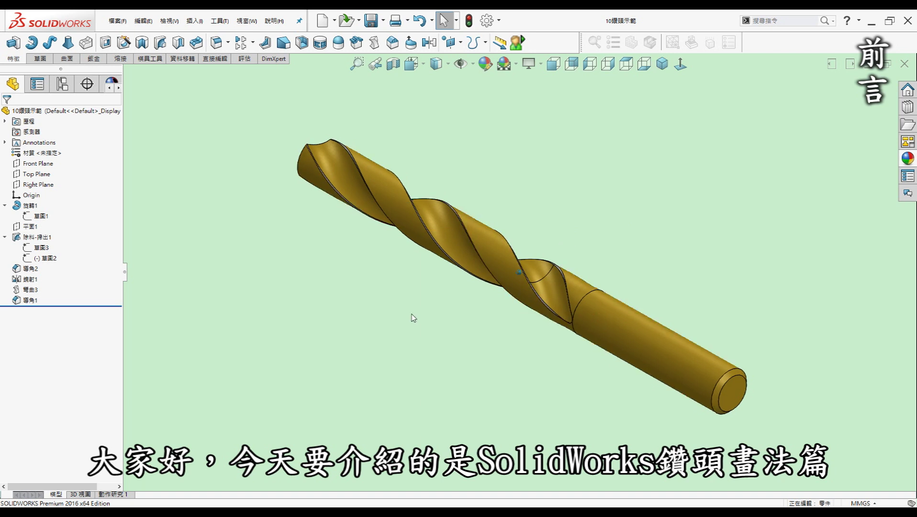
pyautogui.press('Up')
pyautogui.press('Up')
pyautogui.press('Up')
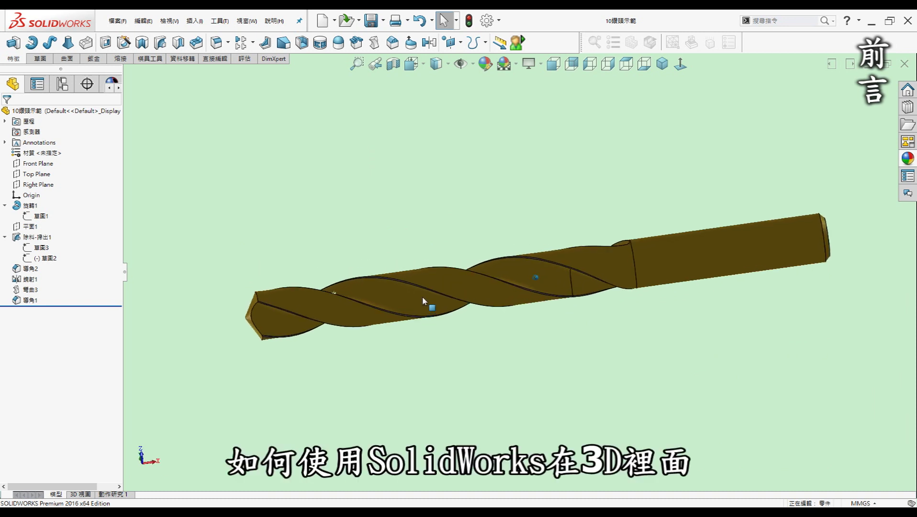
pyautogui.moveTo(422, 301); pyautogui.dragTo(382, 142, button='middle')
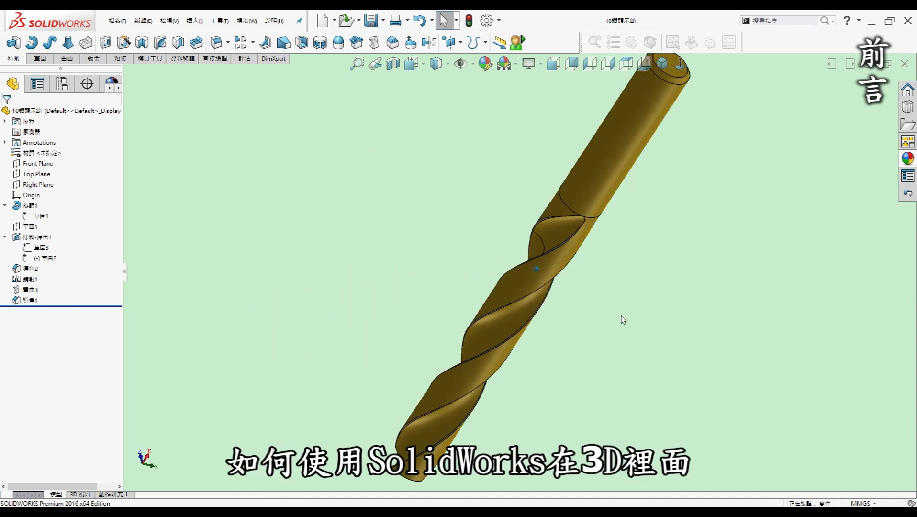
pyautogui.press('Left')
pyautogui.press('Left')
pyautogui.press('Left')
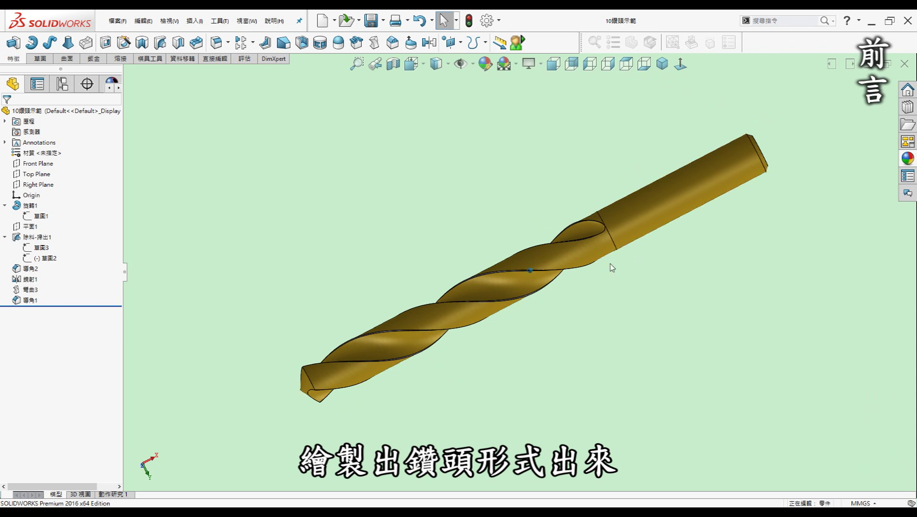
pyautogui.press('Left')
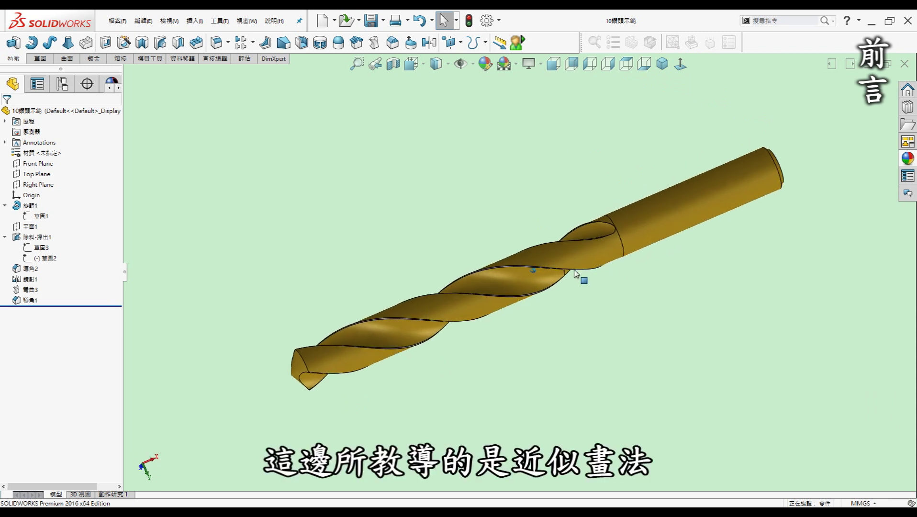
pyautogui.press('Left')
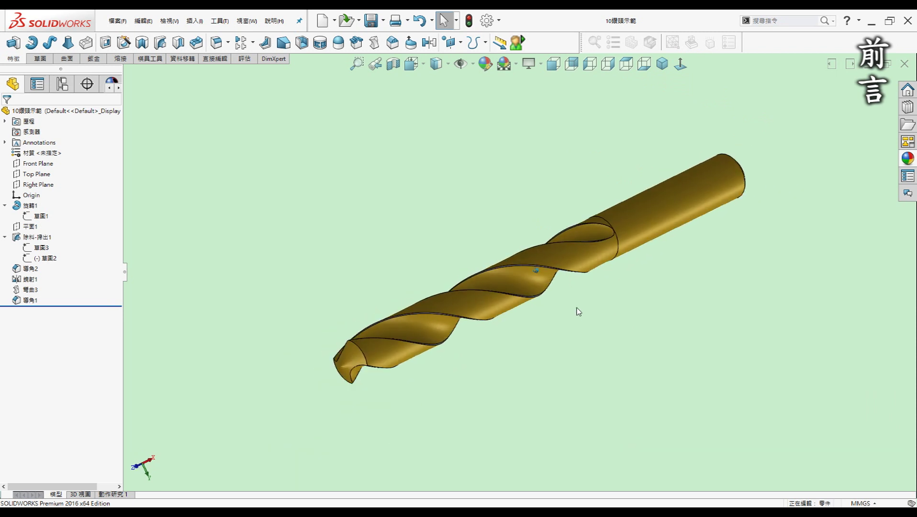
pyautogui.press('Left')
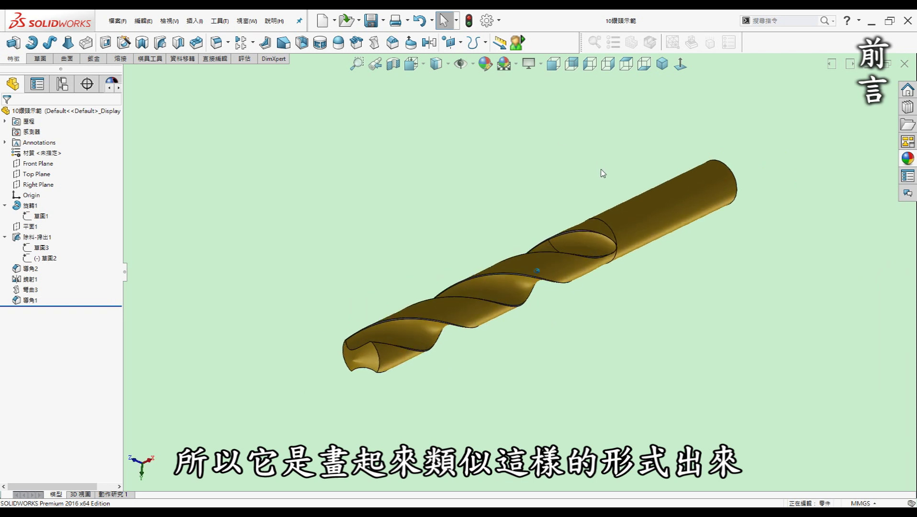
pyautogui.hotkey('ctrl', '1')
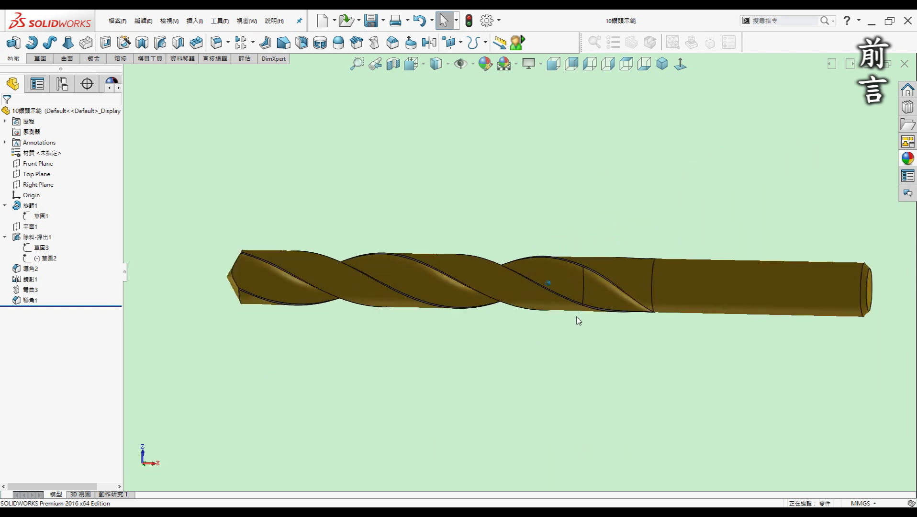
pyautogui.press('Left')
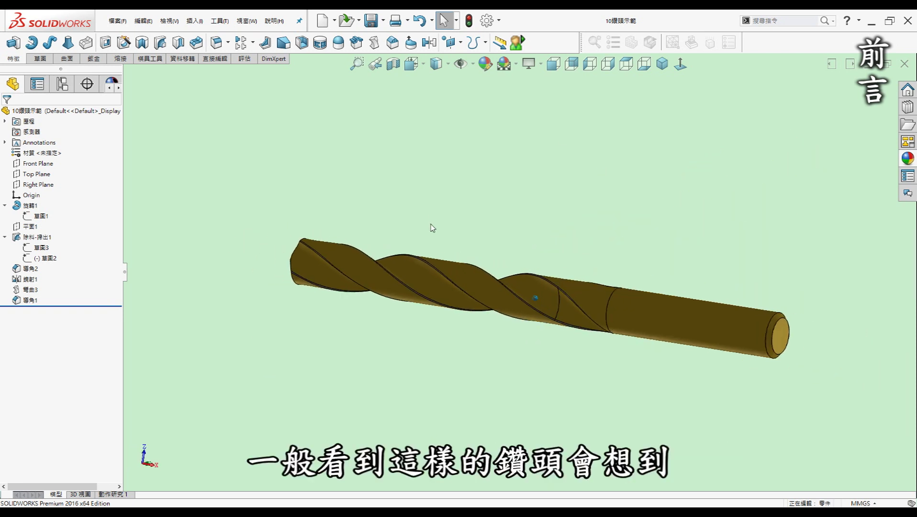
pyautogui.hotkey('ctrl', '7')
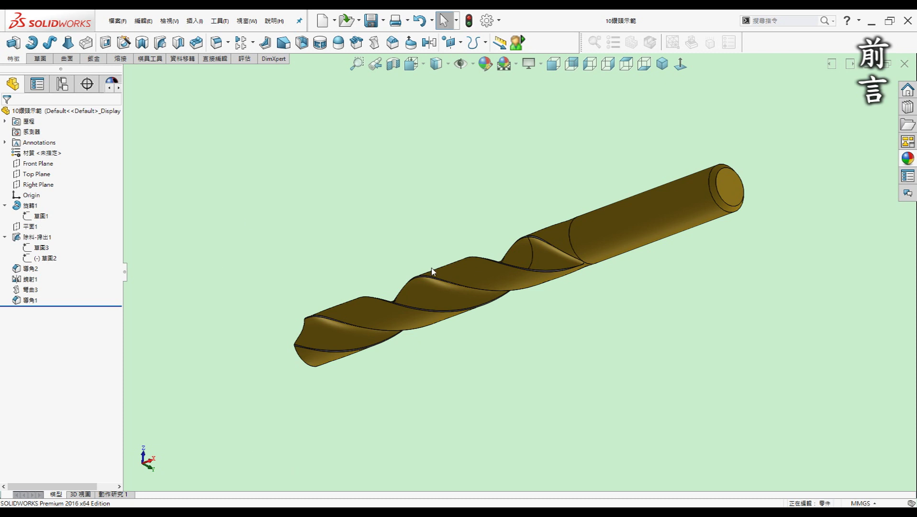
pyautogui.press('Left')
pyautogui.press('Left')
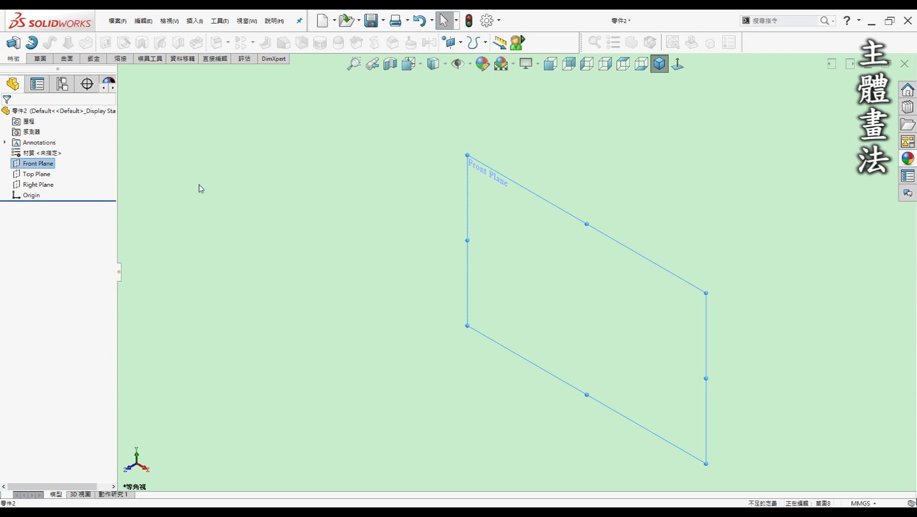
# On Front Plane, draw the closed half-profile with a slanted tip and a horizontal centerline.
pyautogui.click(259, 192)
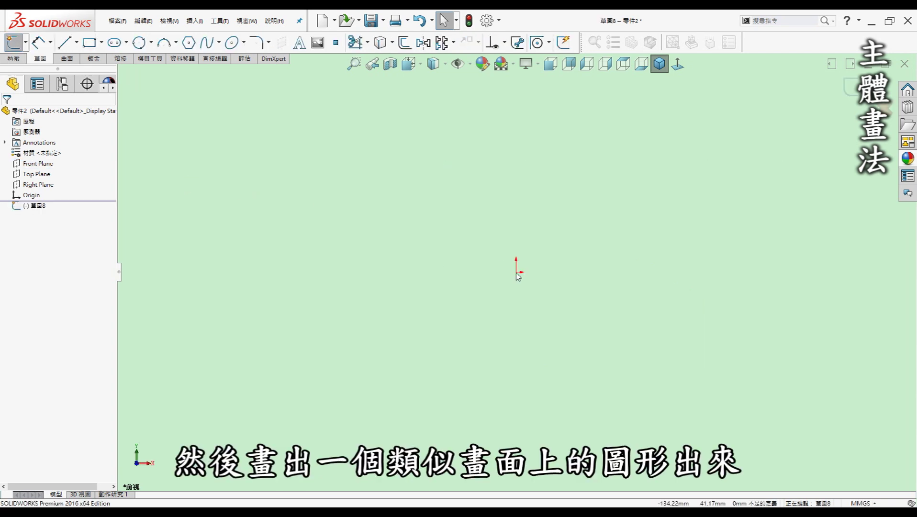
pyautogui.press('l')
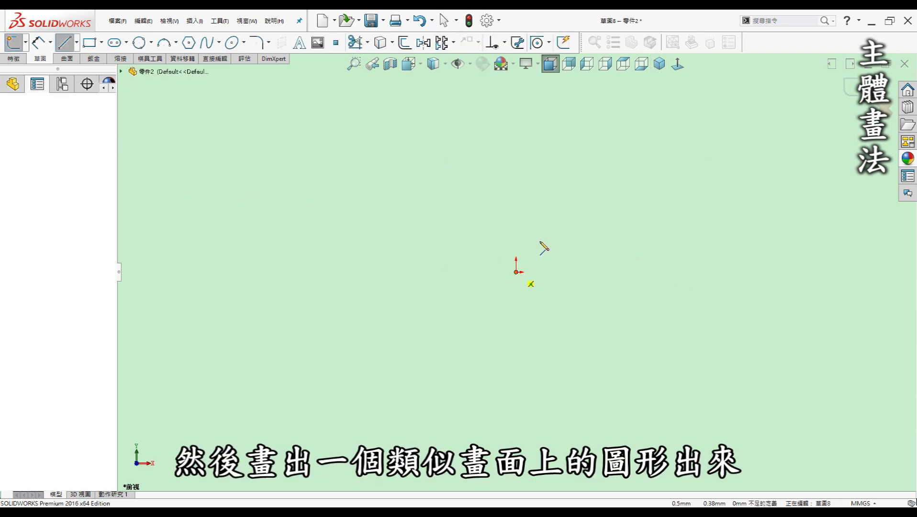
pyautogui.click(540, 239)
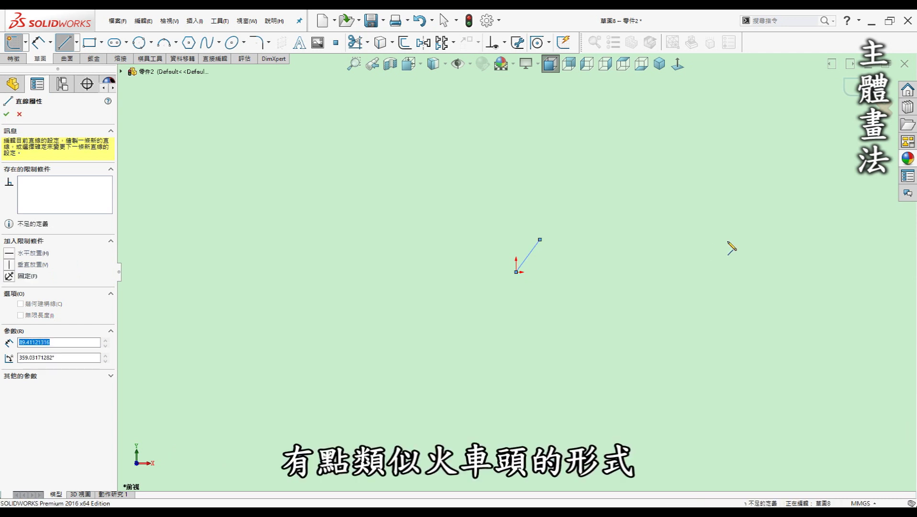
pyautogui.click(738, 240)
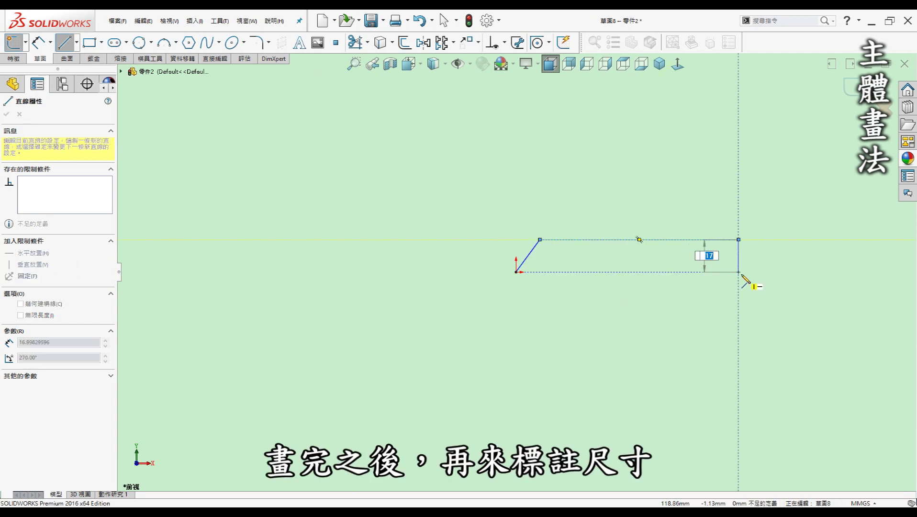
pyautogui.click(738, 272)
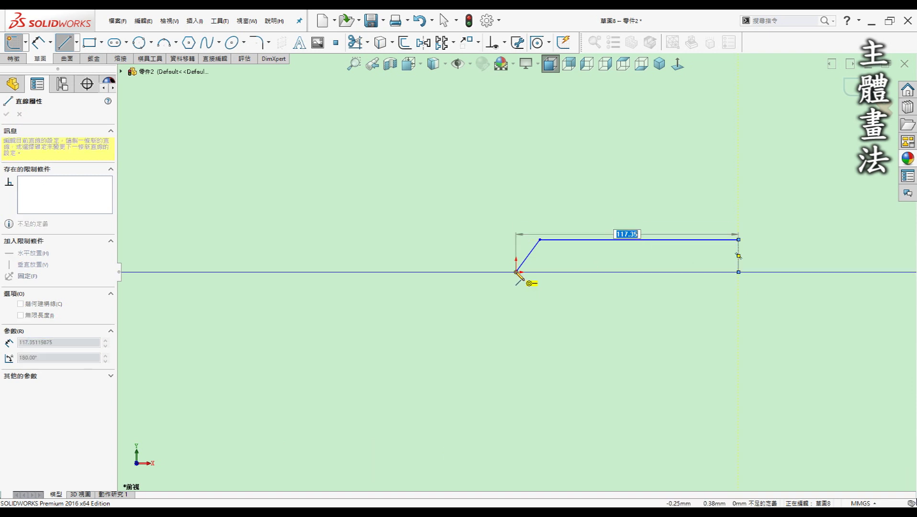
pyautogui.click(516, 272)
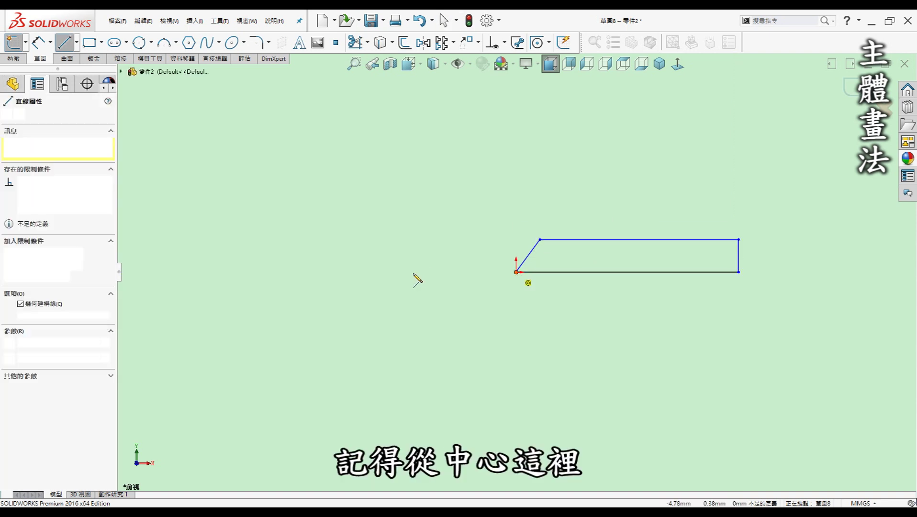
pyautogui.click(408, 272)
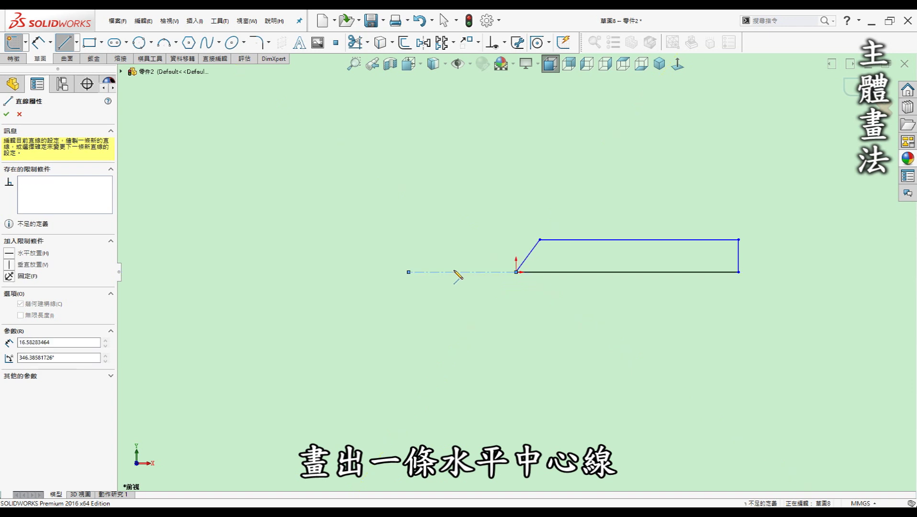
pyautogui.press('Escape')
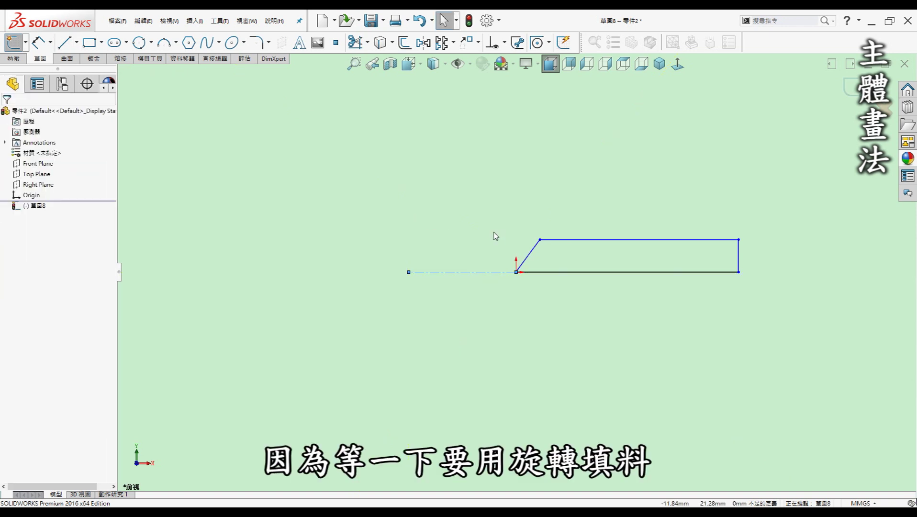
# Dimension the slanted tip edge to a 60° angle.
pyautogui.press('d')
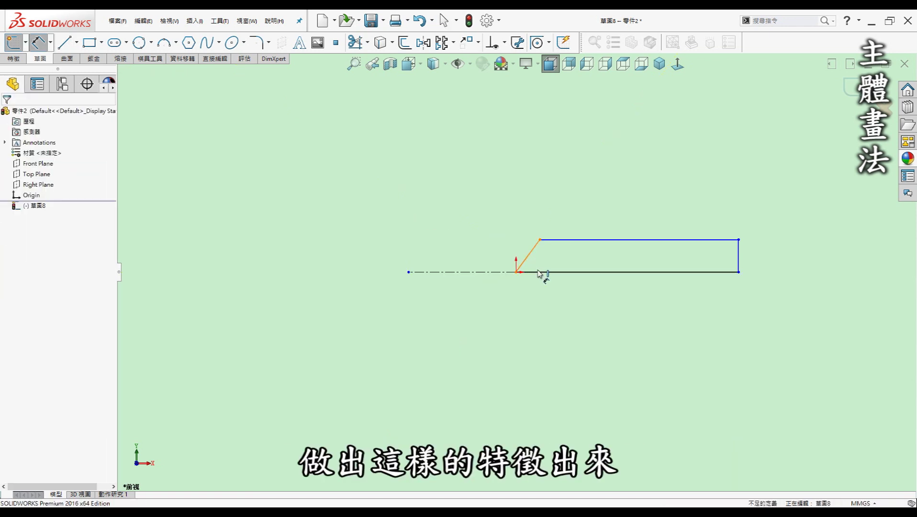
pyautogui.click(540, 273)
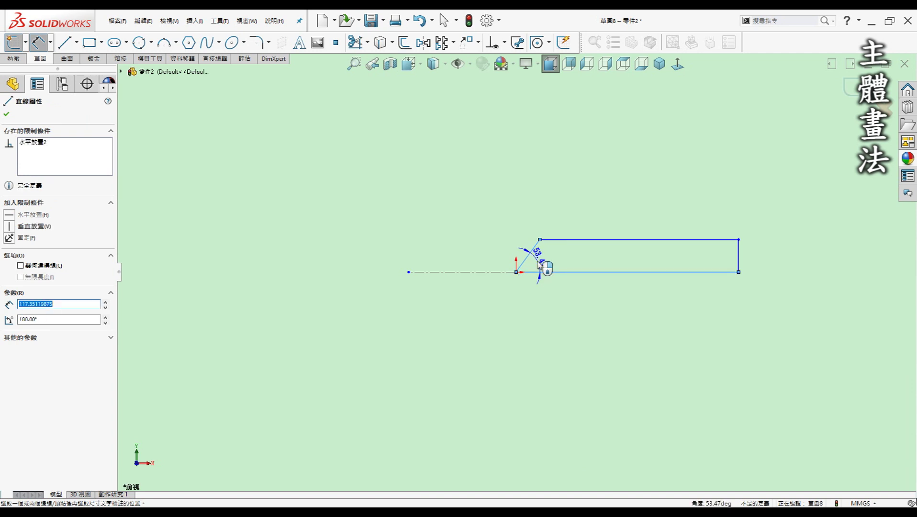
pyautogui.click(539, 264)
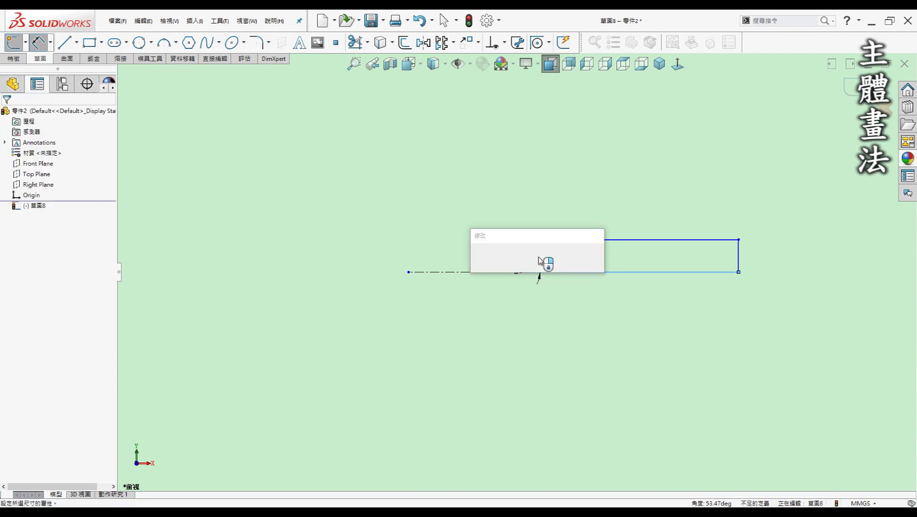
pyautogui.write('60')
pyautogui.press('Return')
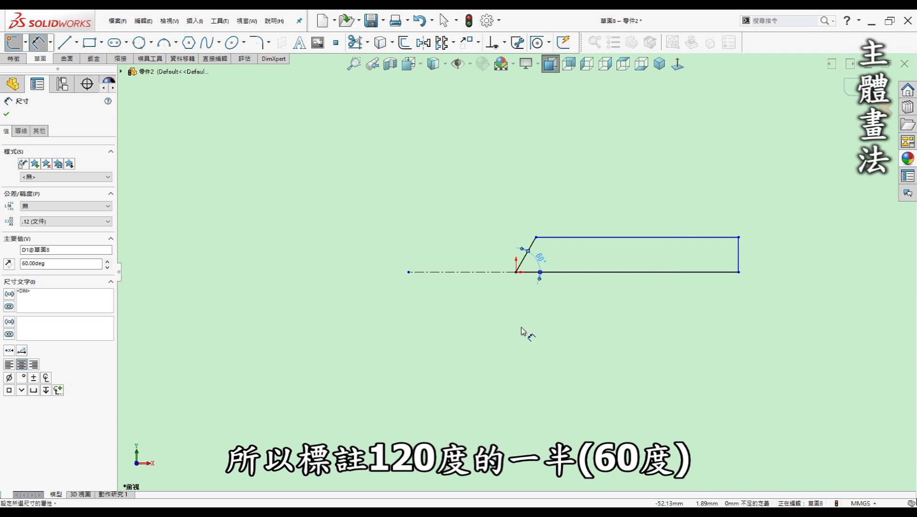
# Dimension the profile to an overall length of 120 and a height of 10.
pyautogui.click(600, 295)
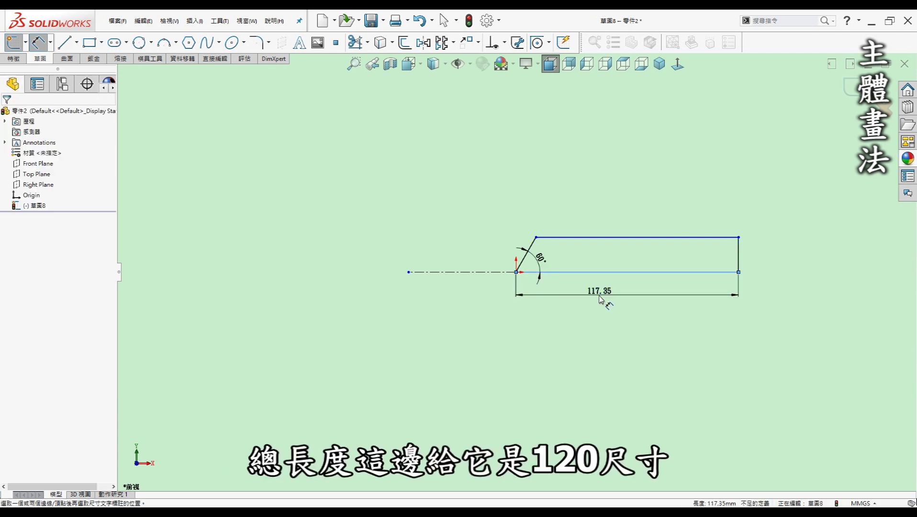
pyautogui.click(600, 300)
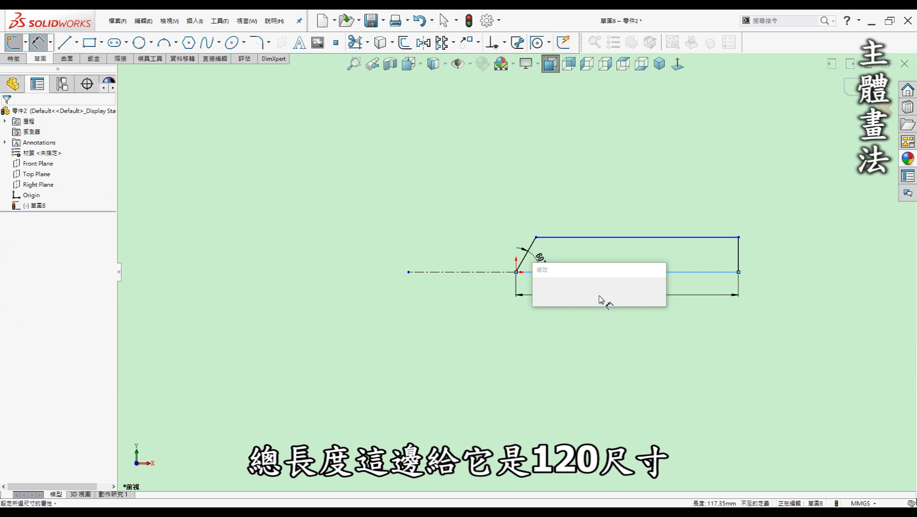
pyautogui.write('120')
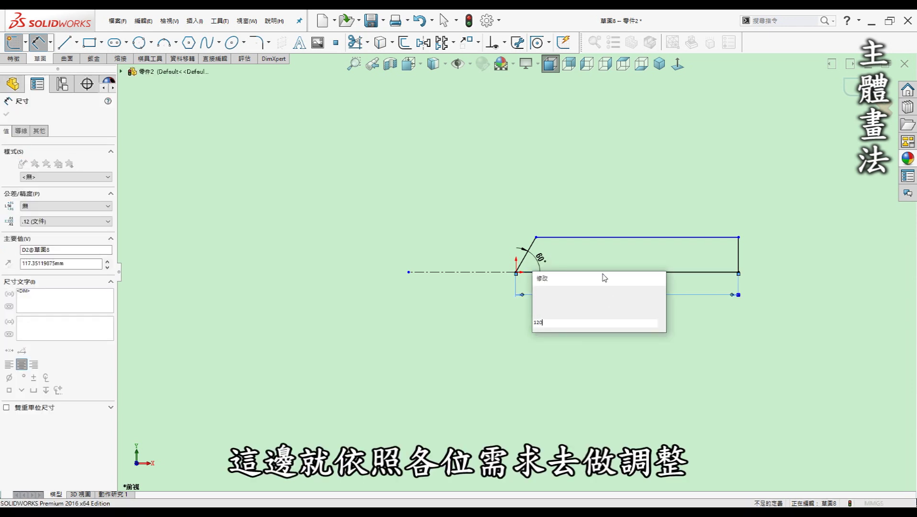
pyautogui.press('Return')
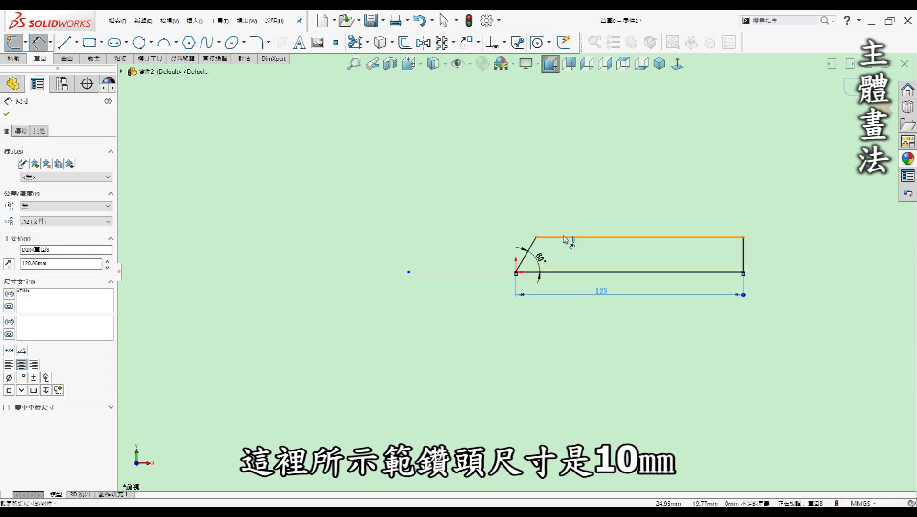
pyautogui.click(500, 277)
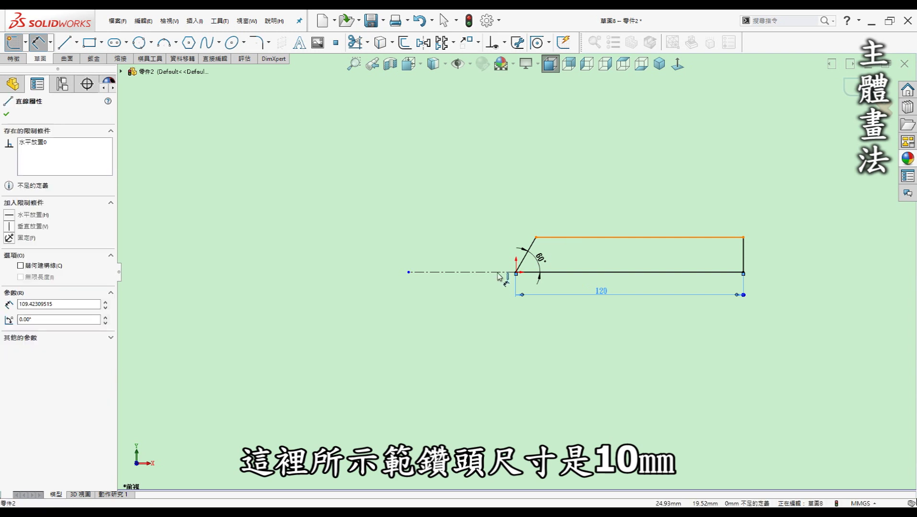
pyautogui.click(478, 286)
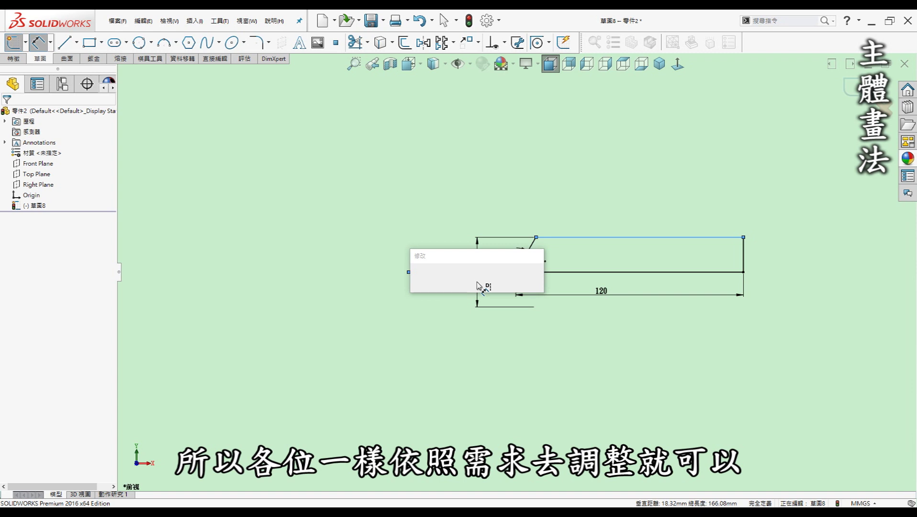
pyautogui.write('10')
pyautogui.press('Return')
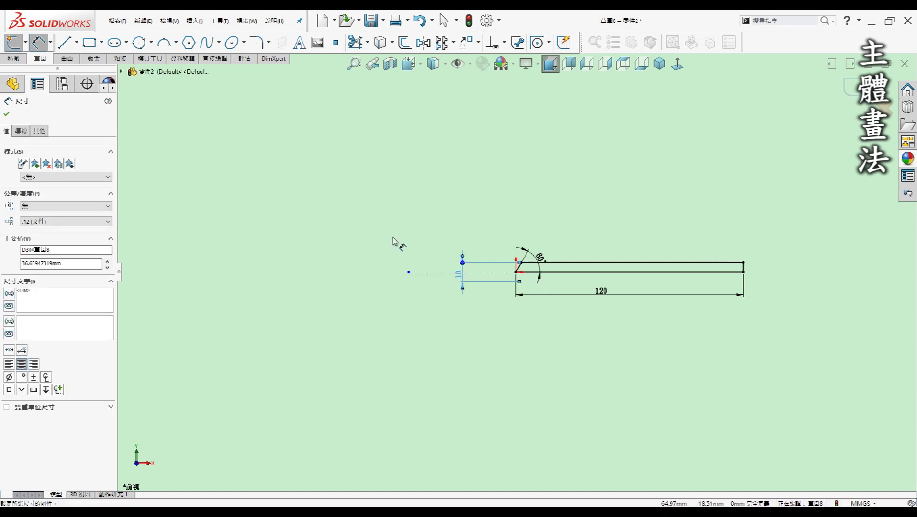
pyautogui.scroll(-2, 598, 282)
pyautogui.press('Escape')
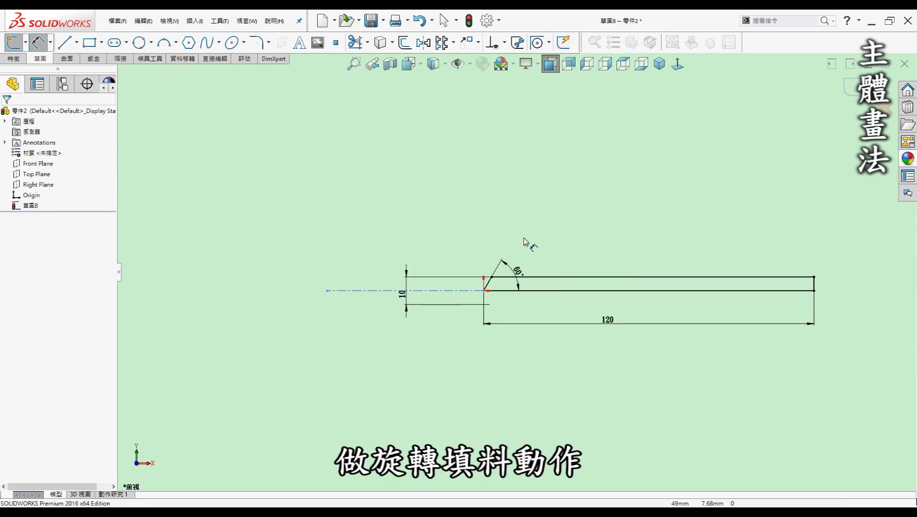
# Revolve the profile 360° about its centerline into a solid, then view it from the front.
pyautogui.moveTo(521, 236); pyautogui.dragTo(463, 225, button='right')
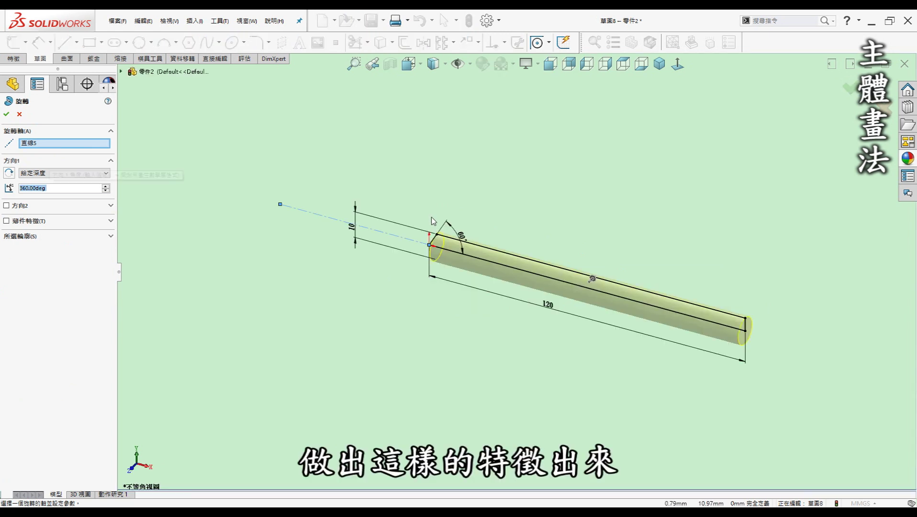
pyautogui.press('Return')
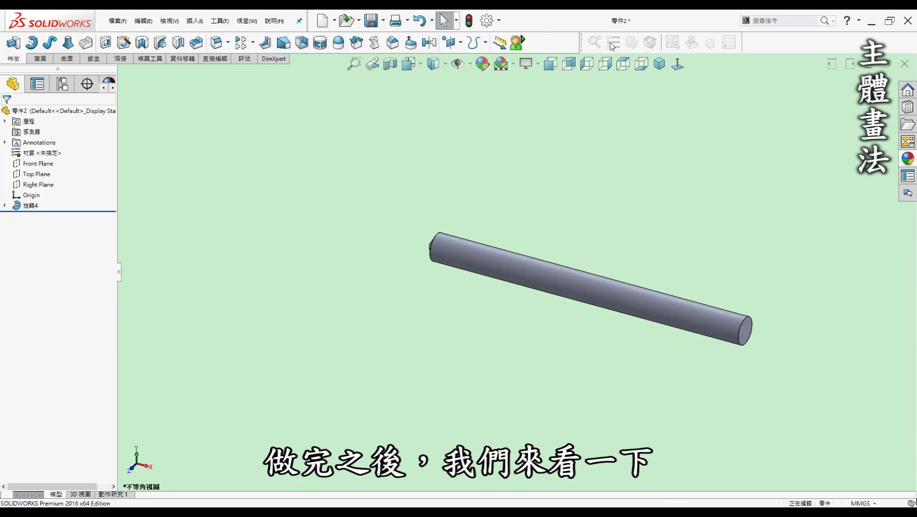
pyautogui.click(551, 64)
# Start a Front Plane sketch with a horizontal line blending into a tangent upward arc.
pyautogui.click(38, 163)
pyautogui.click(57, 150)
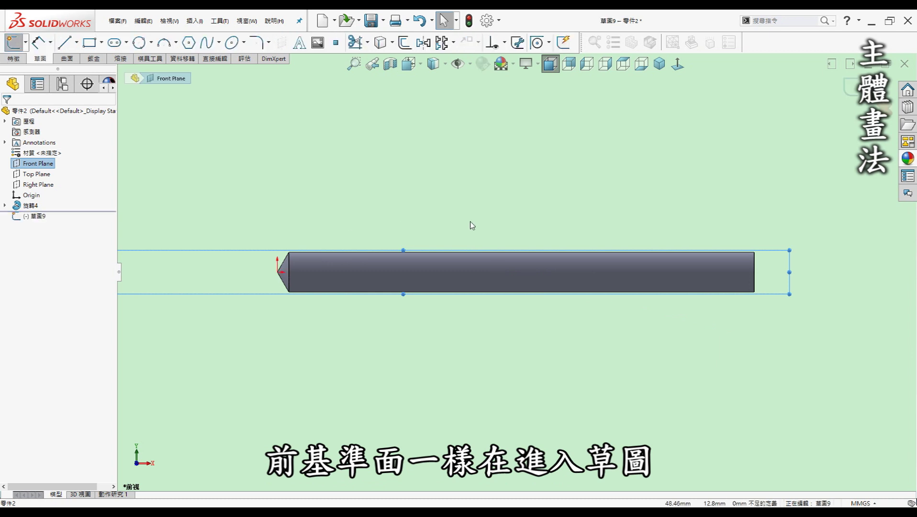
pyautogui.press('z')
pyautogui.click(404, 173)
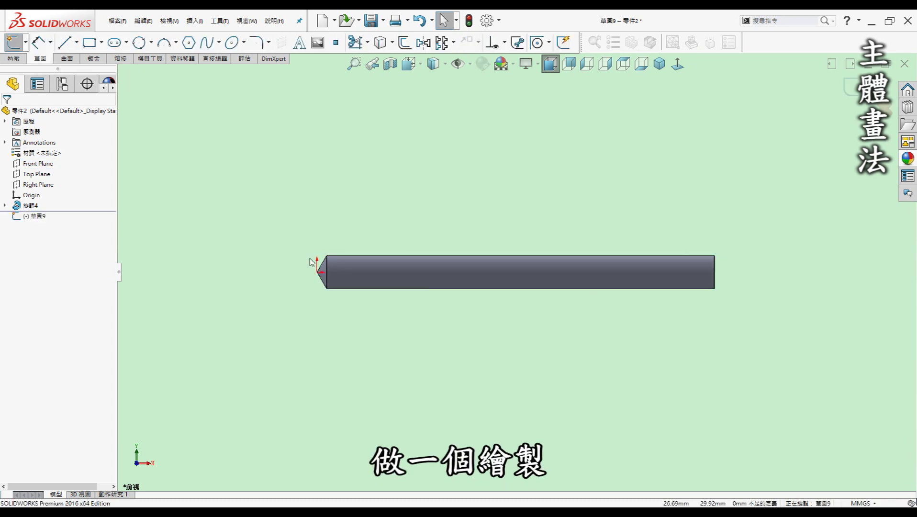
pyautogui.press('l')
pyautogui.click(257, 263)
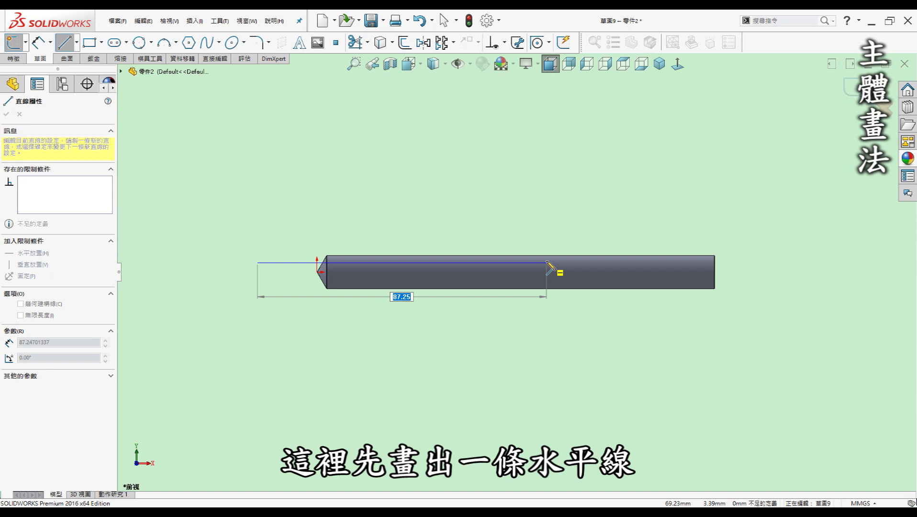
pyautogui.click(548, 262)
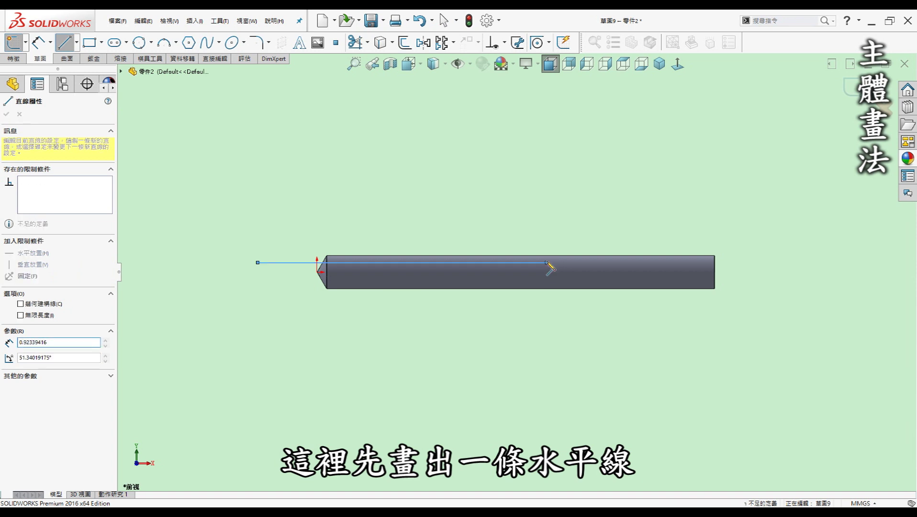
pyautogui.click(609, 242)
pyautogui.press('Escape')
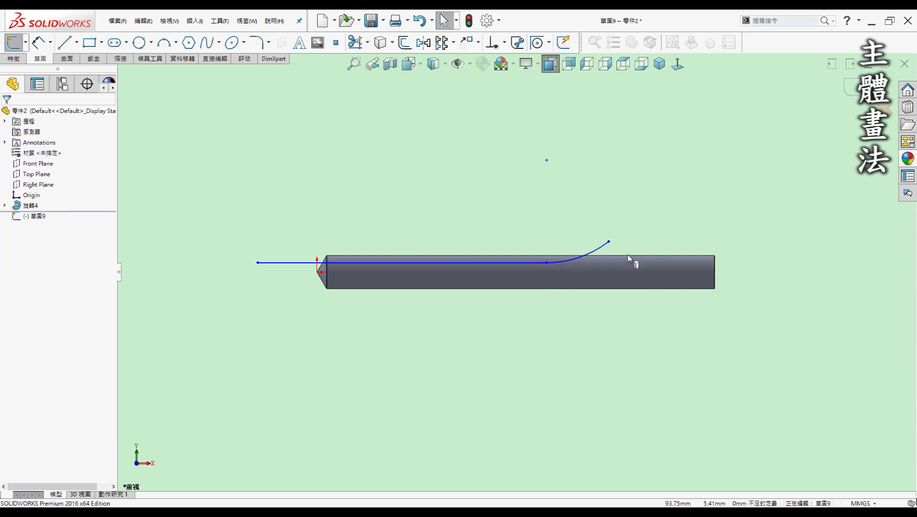
# Add a vertical centerline starting at the arc's end point.
pyautogui.press('l')
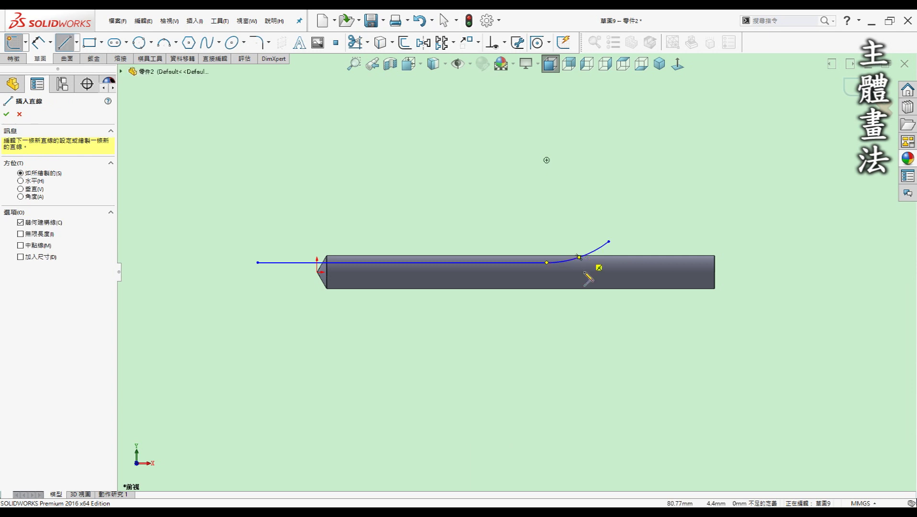
pyautogui.click(579, 258)
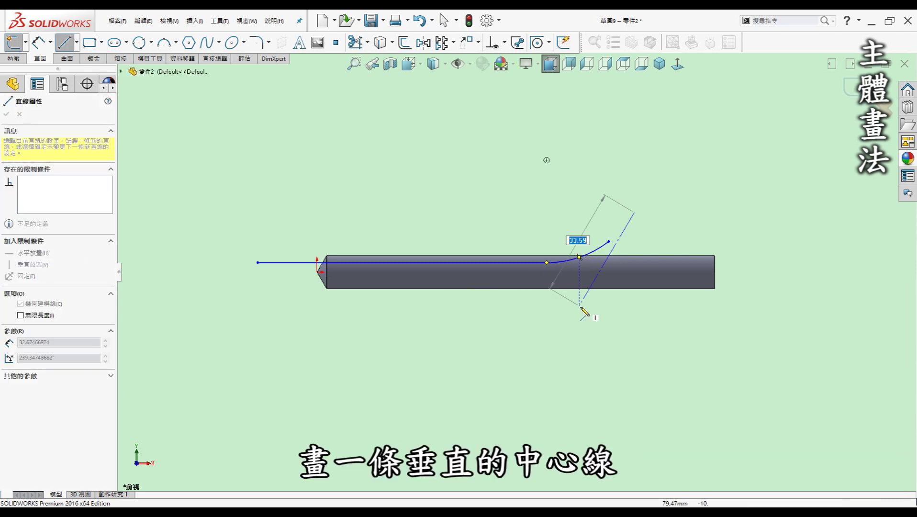
pyautogui.press('Escape')
pyautogui.press('Return')
pyautogui.click(601, 306)
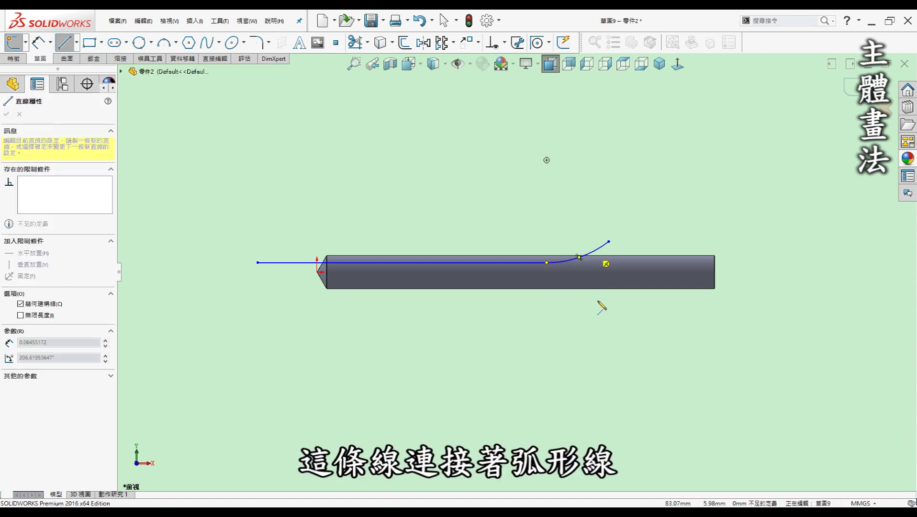
pyautogui.click(593, 308)
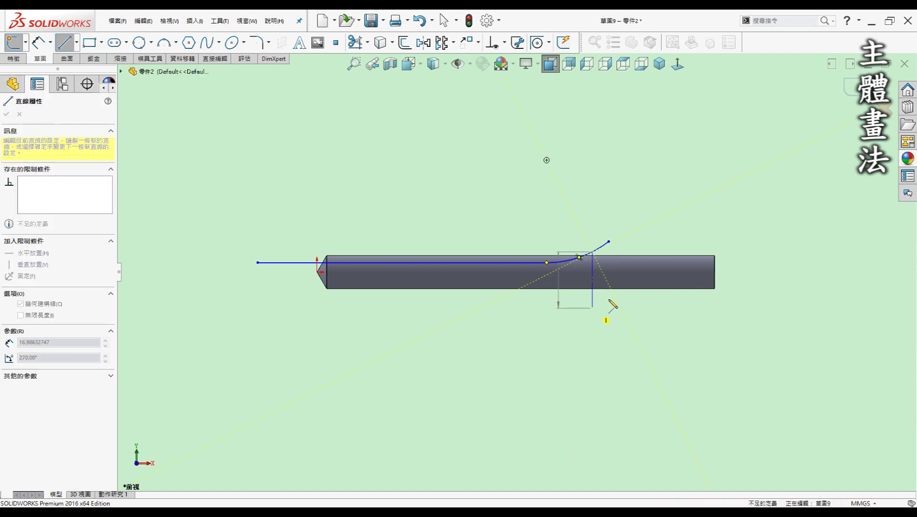
pyautogui.press('Escape')
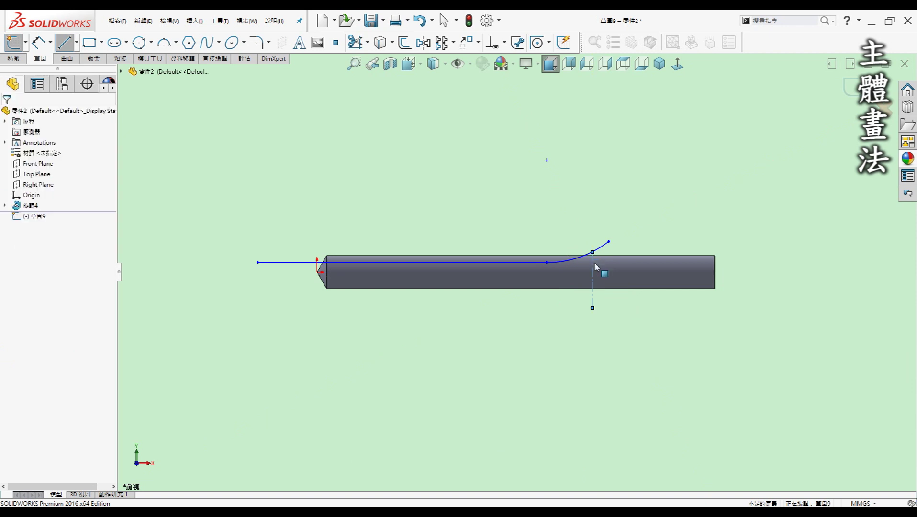
# Make the arc's end point coincident with the drill's outer edge.
pyautogui.scroll(-3, 610, 261)
pyautogui.click(576, 245)
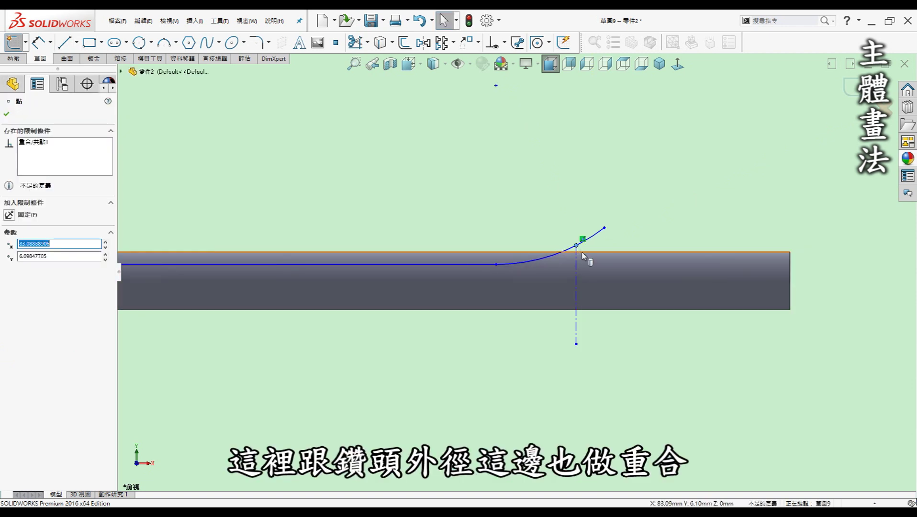
pyautogui.keyDown('ctrl'); pyautogui.click(180, 263); pyautogui.keyUp('ctrl')
pyautogui.click(32, 281)
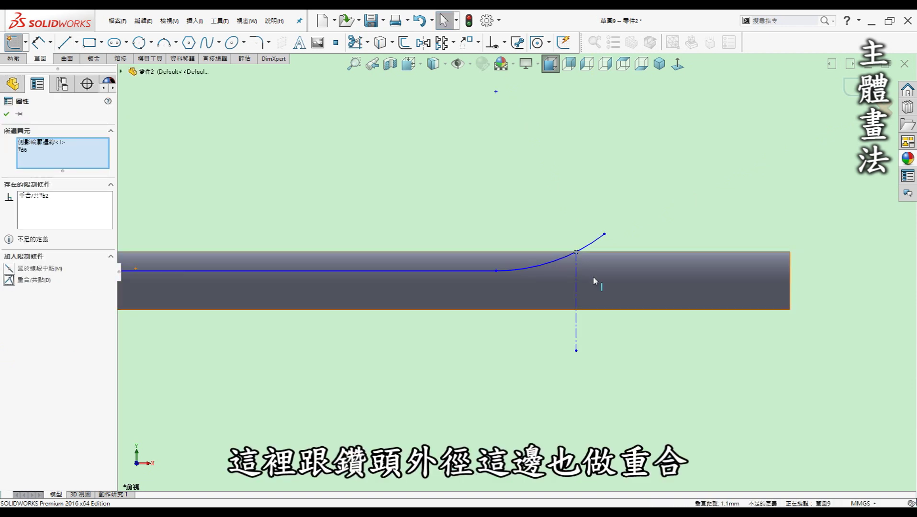
pyautogui.press('d')
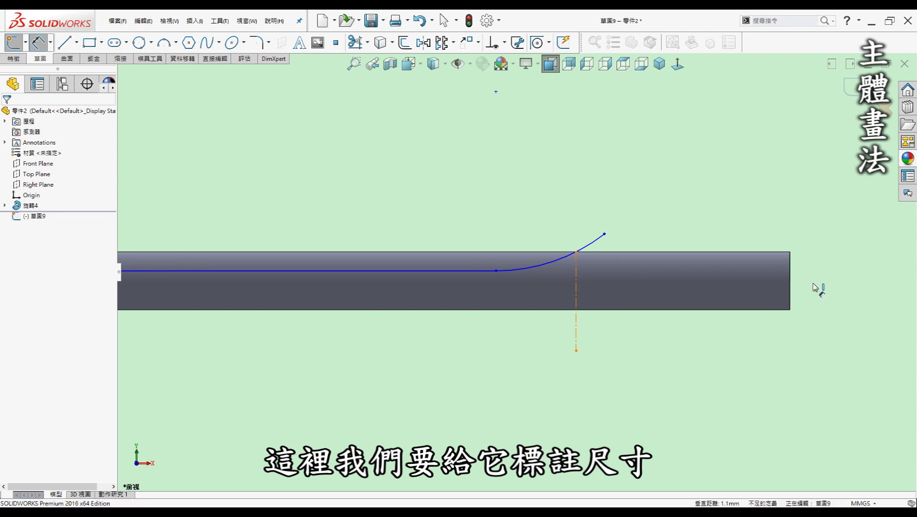
# Dimension the centerline 40 from the drill's right end and the arc to R30.
pyautogui.click(788, 283)
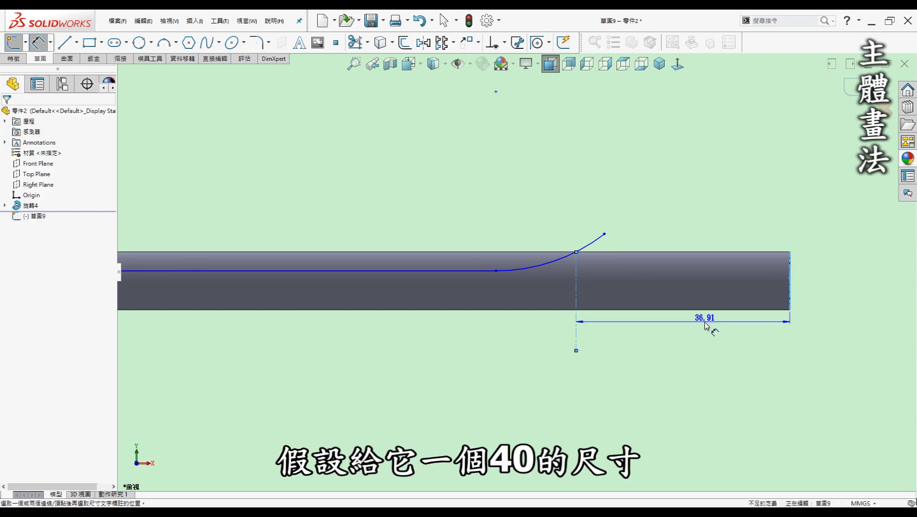
pyautogui.click(692, 334)
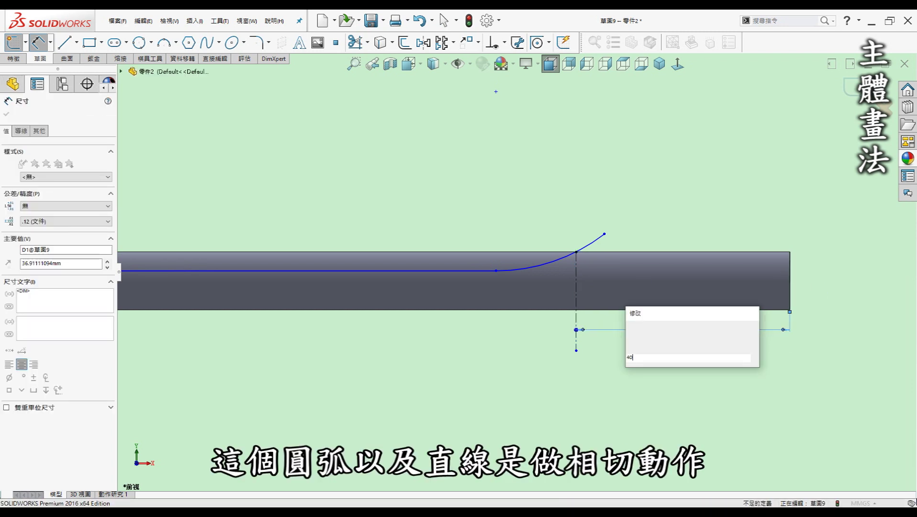
pyautogui.press('Return')
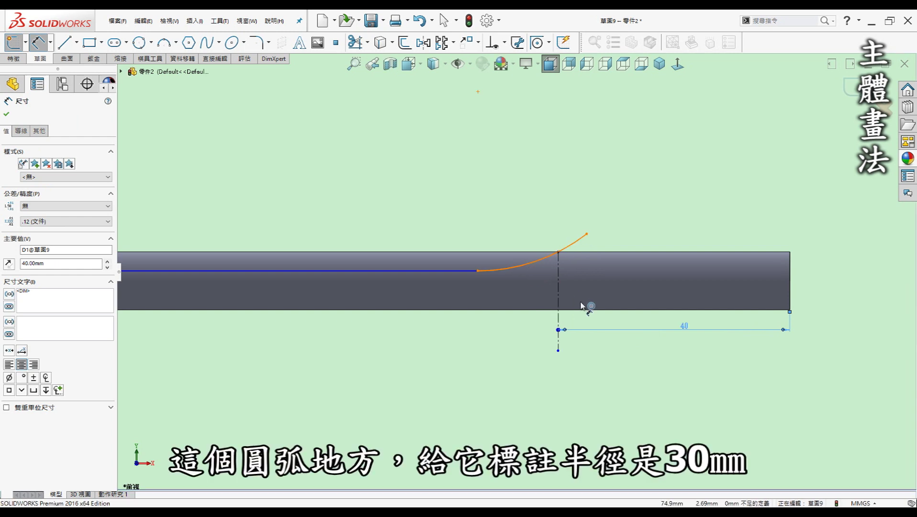
pyautogui.click(595, 312)
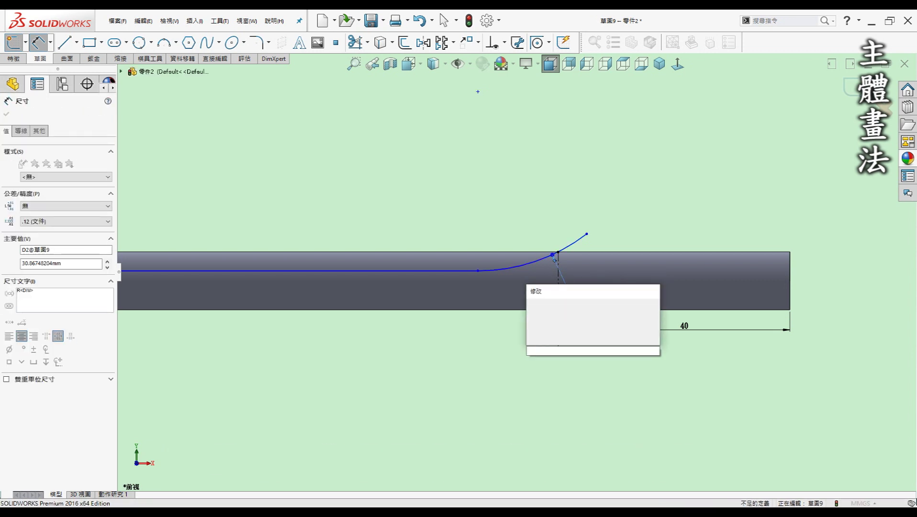
pyautogui.write('30')
pyautogui.press('Return')
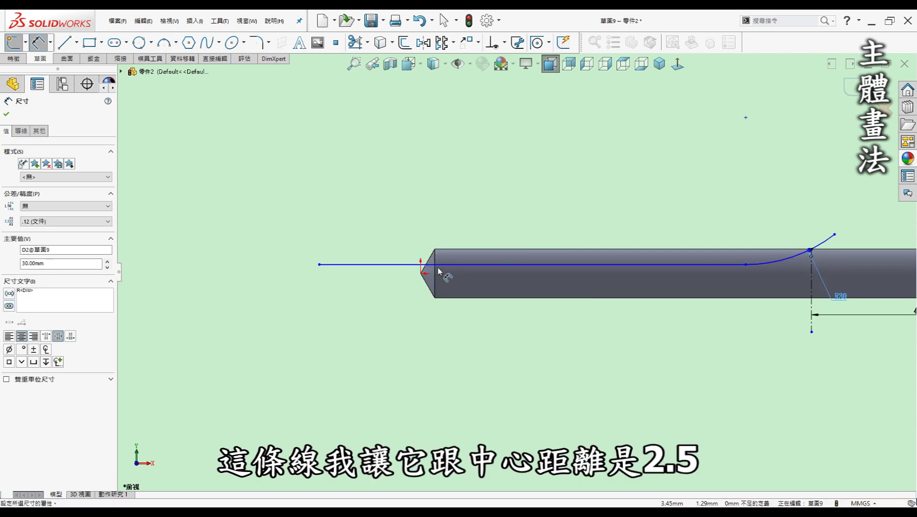
# Set the line's offset from the axis to 2.5 and exit the sketch.
pyautogui.click(421, 276)
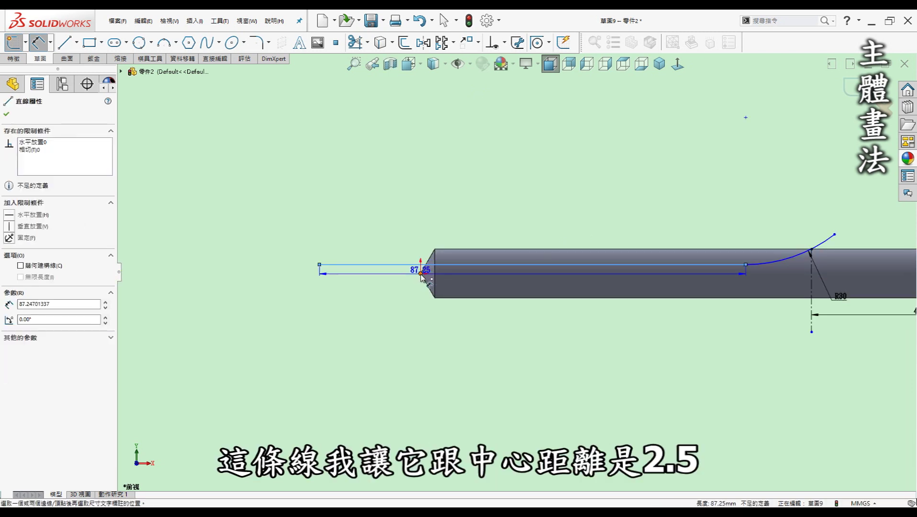
pyautogui.click(372, 296)
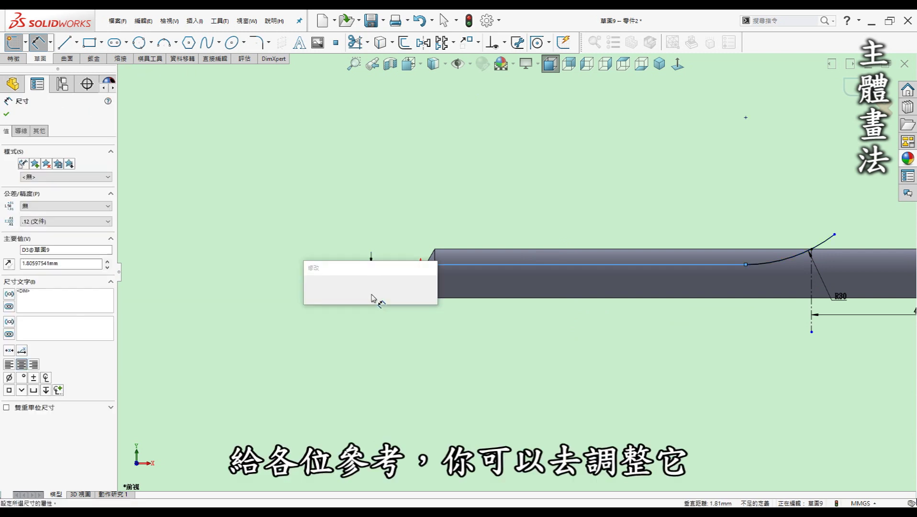
pyautogui.write('2.5')
pyautogui.press('Return')
pyautogui.click(760, 259)
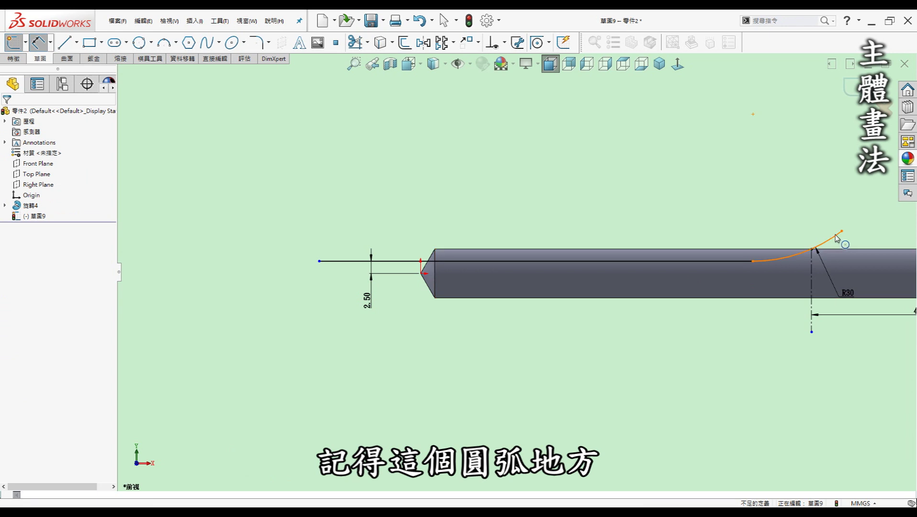
pyautogui.press('Escape')
pyautogui.click(333, 269)
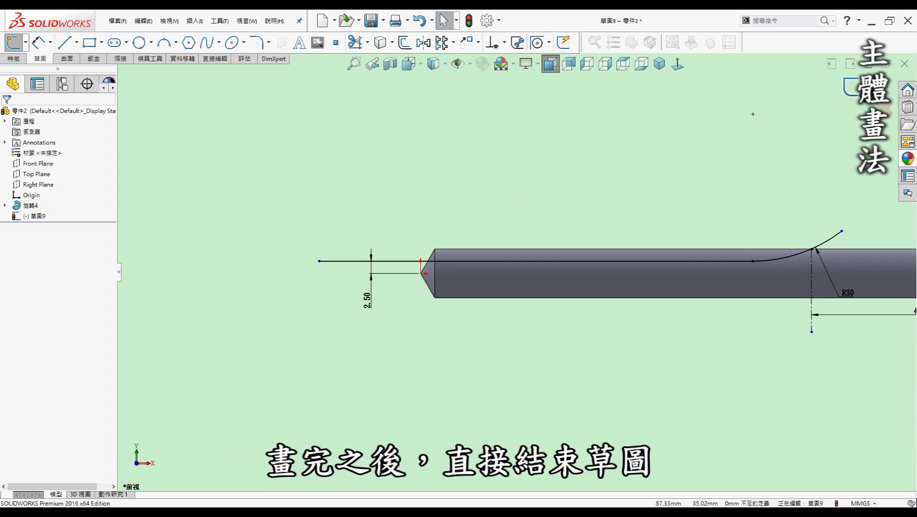
pyautogui.hotkey('ctrl', 'b')
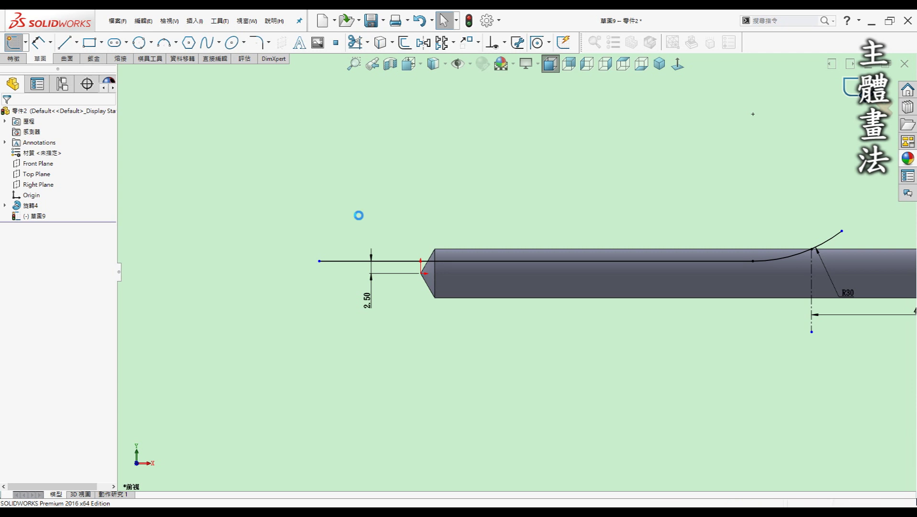
# Create Plane3 perpendicular to the path line through its end point and sketch on it.
pyautogui.click(360, 219)
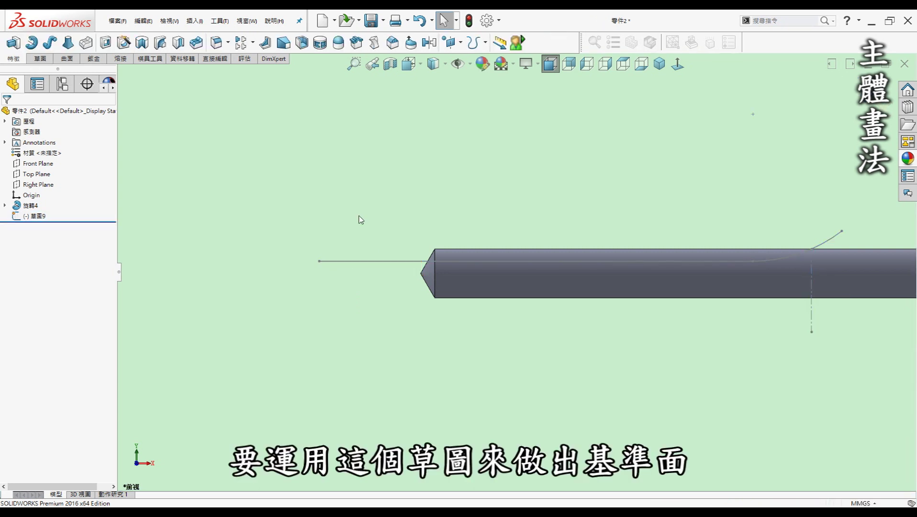
pyautogui.click(347, 262)
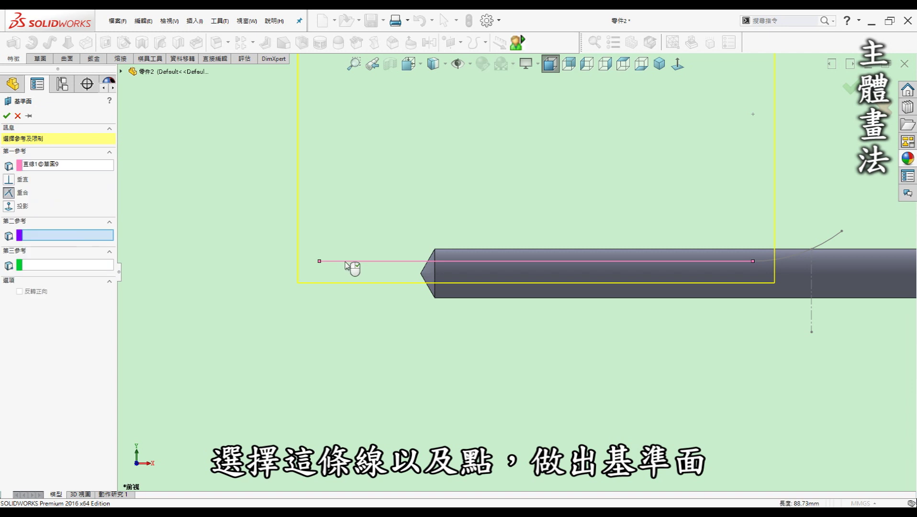
pyautogui.click(319, 261)
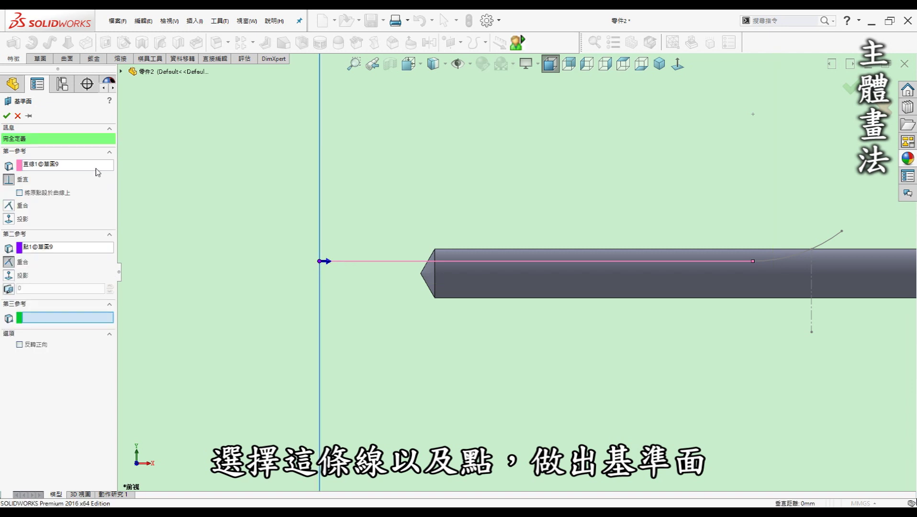
pyautogui.click(7, 115)
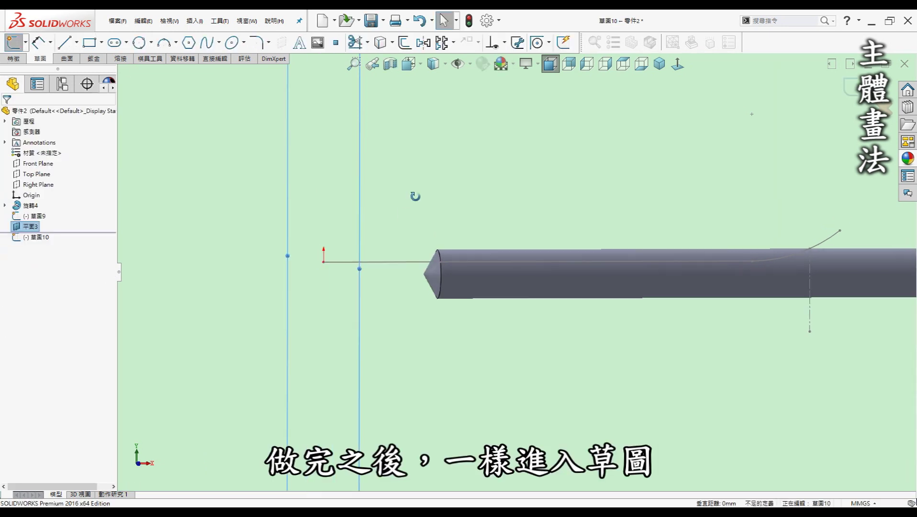
pyautogui.moveTo(406, 193); pyautogui.dragTo(442, 222, button='middle')
pyautogui.press('z')
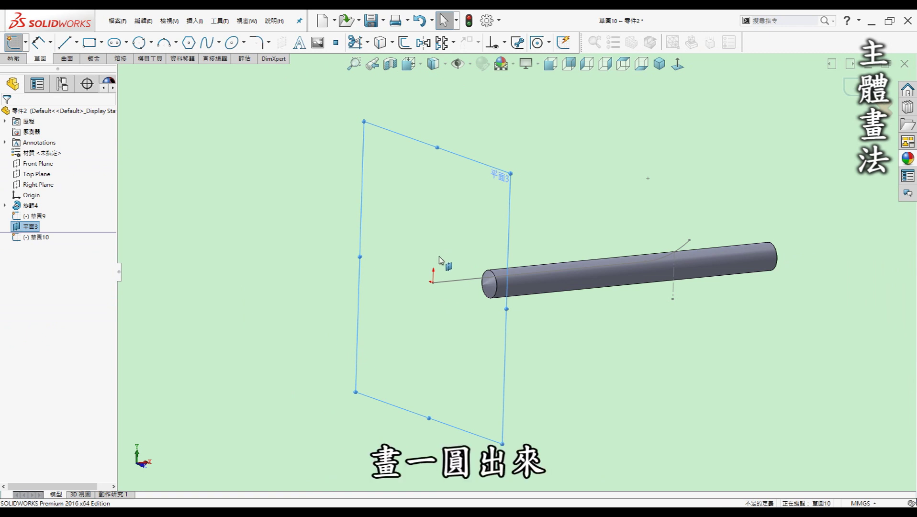
# Draw a small circle on Plane3 passing through the path's end point.
pyautogui.click(436, 265)
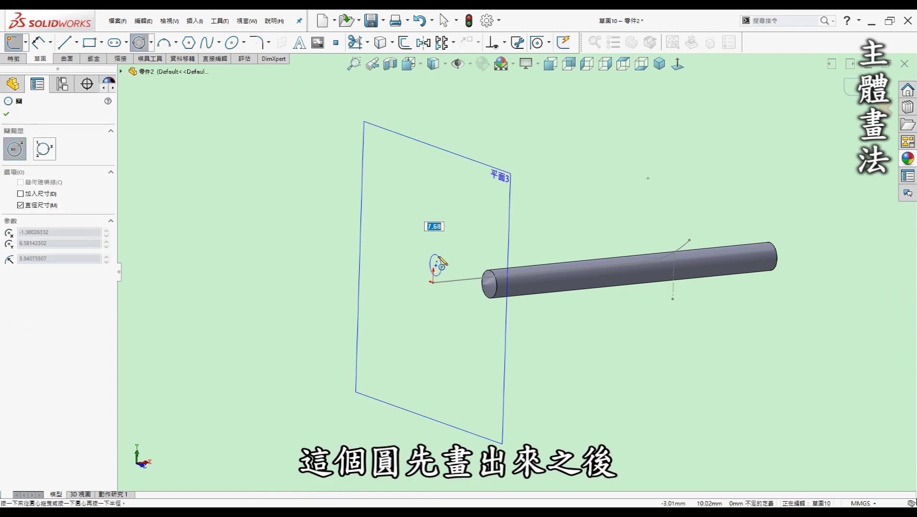
pyautogui.press('Escape')
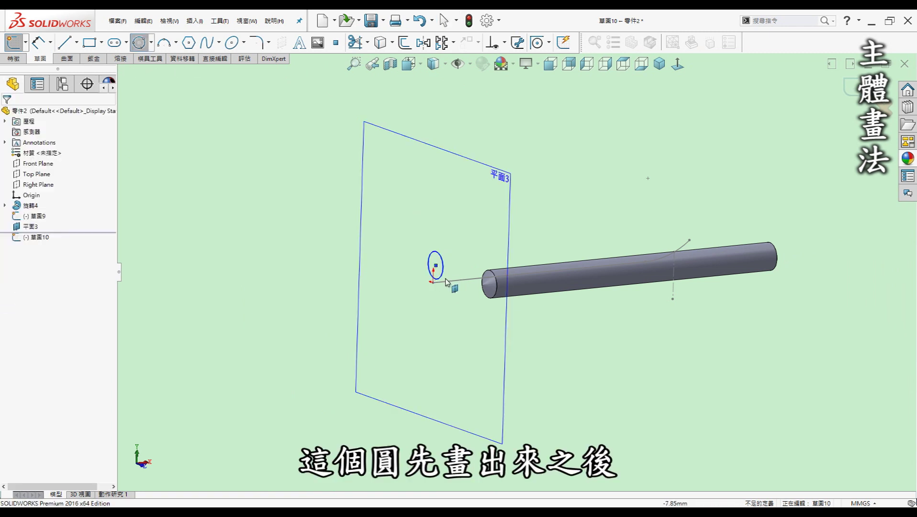
pyautogui.scroll(-3, 445, 282)
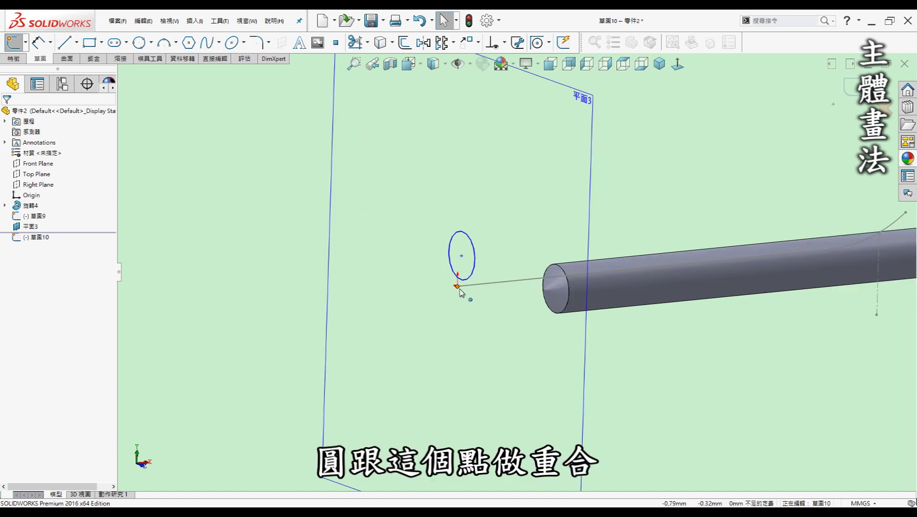
pyautogui.click(460, 279)
pyautogui.click(33, 280)
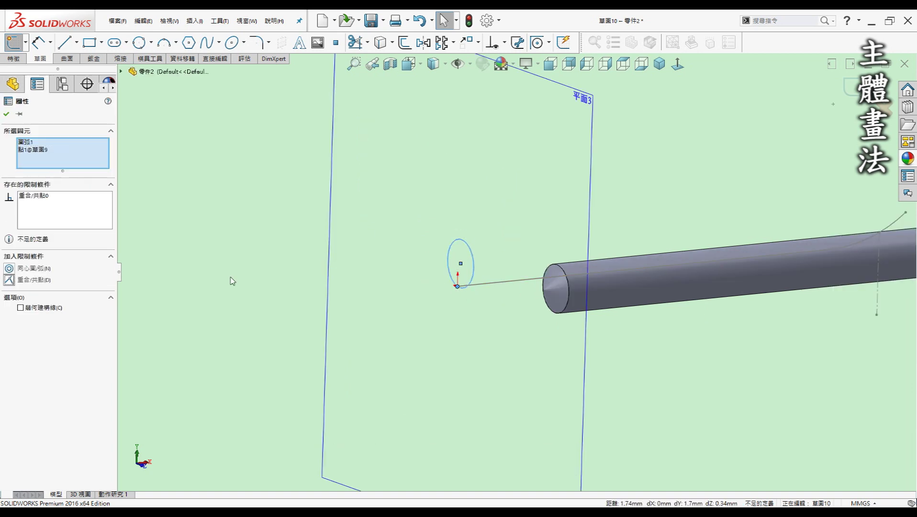
pyautogui.press('Escape')
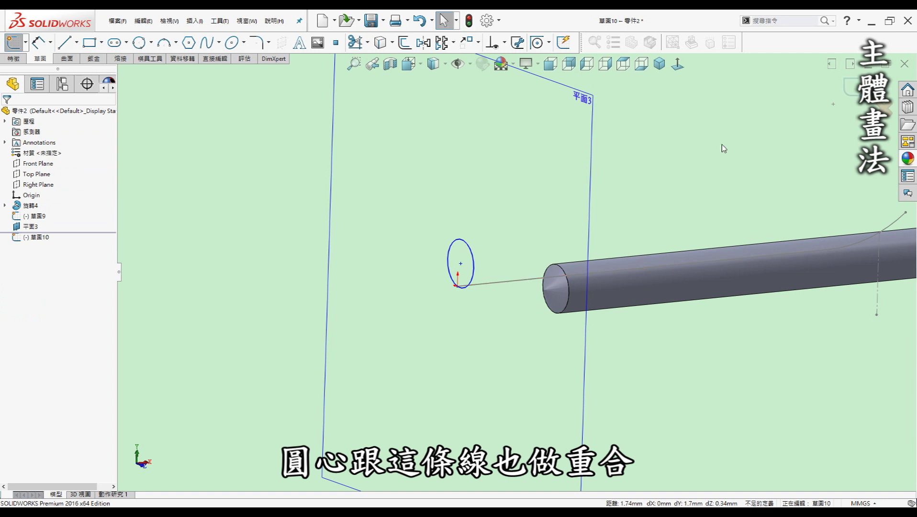
# Make the circle's centre coincident with the path line.
pyautogui.click(678, 65)
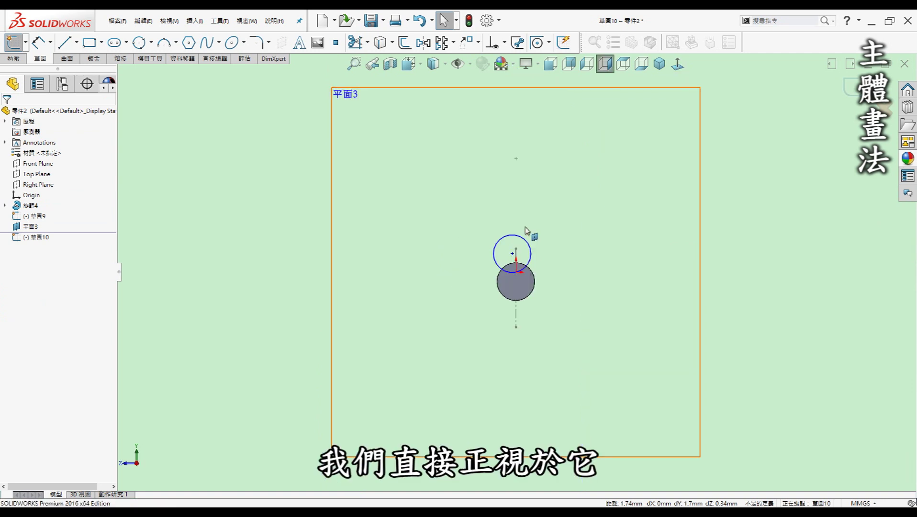
pyautogui.scroll(-3, 516, 256)
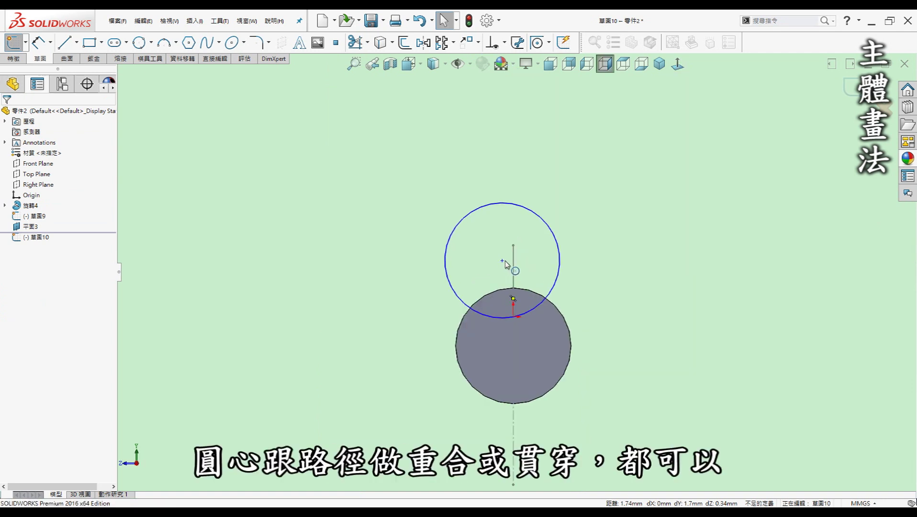
pyautogui.click(512, 298)
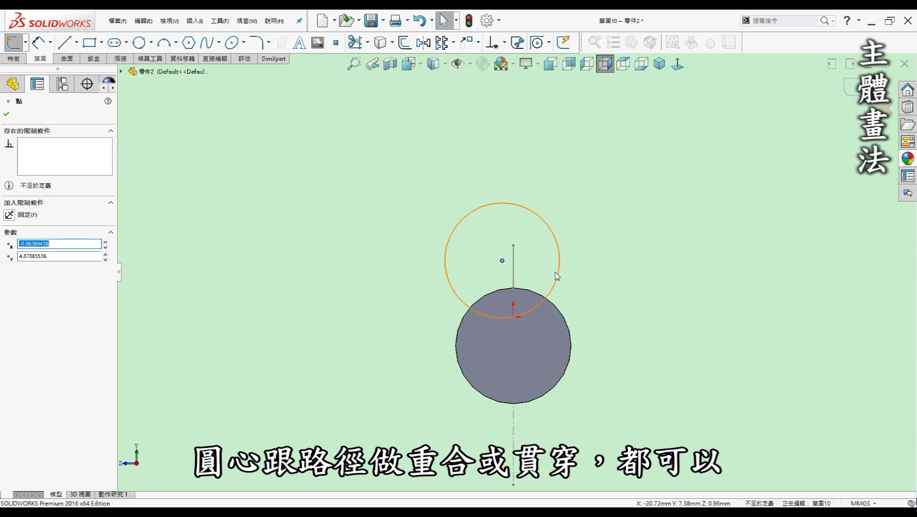
pyautogui.scroll(2, 515, 273)
pyautogui.keyDown('ctrl'); pyautogui.click(515, 273); pyautogui.keyUp('ctrl')
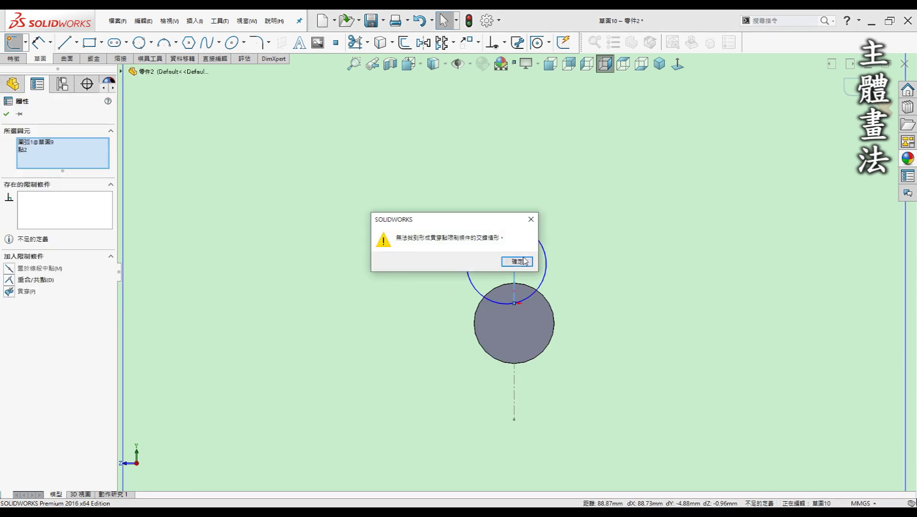
pyautogui.click(22, 280)
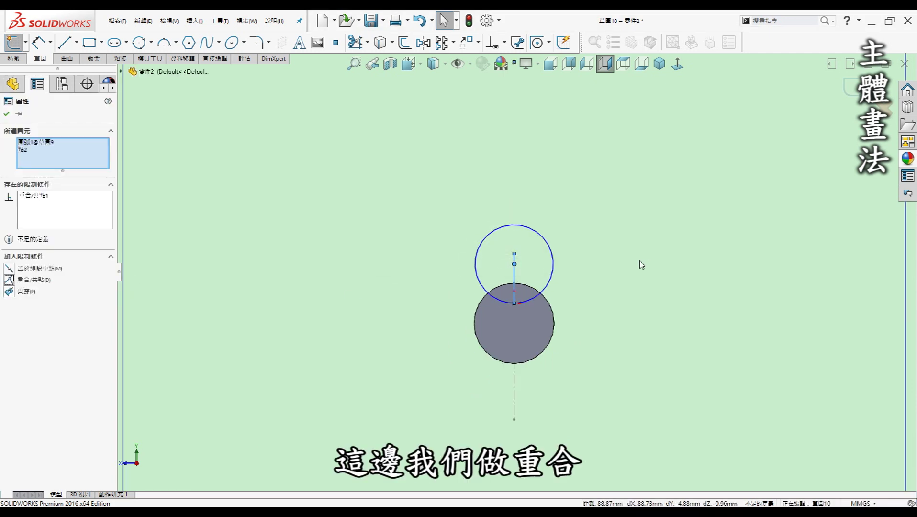
pyautogui.click(643, 264)
# Dimension the circle to Ø10, exit the sketch and hide Plane3.
pyautogui.press('d')
pyautogui.click(551, 250)
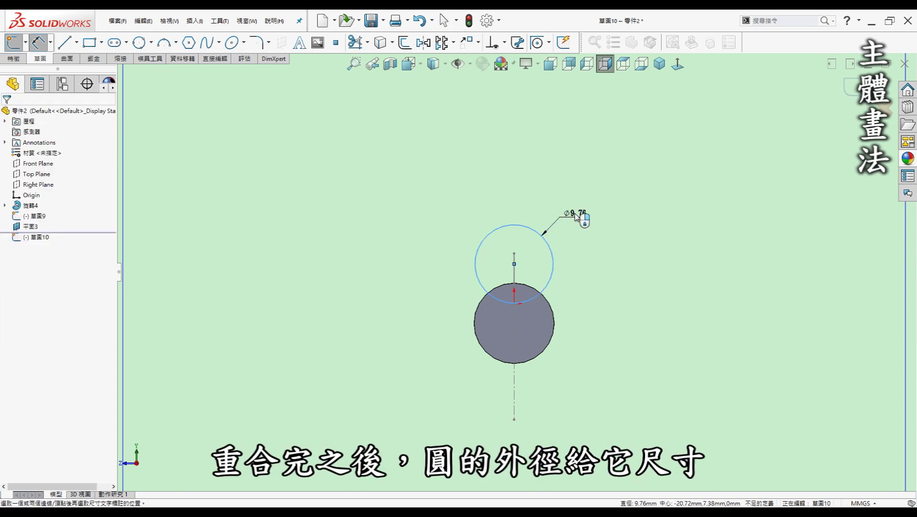
pyautogui.click(578, 215)
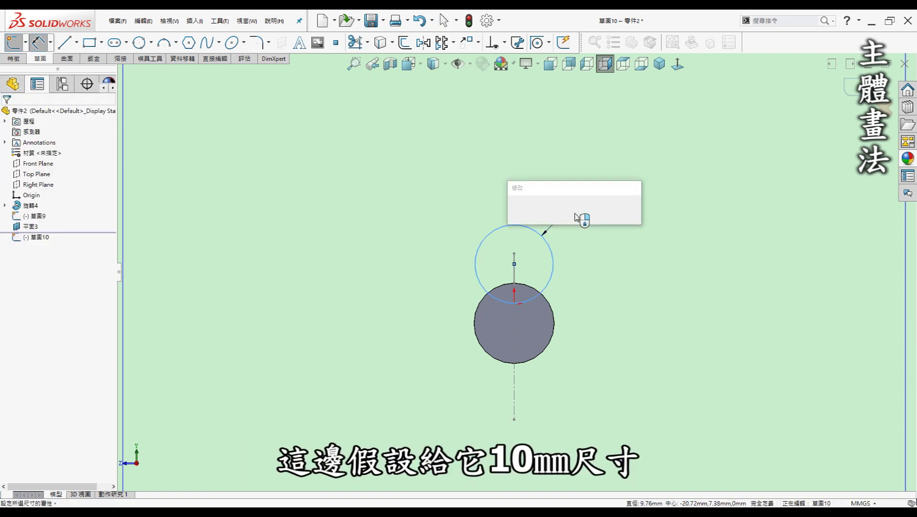
pyautogui.write('10')
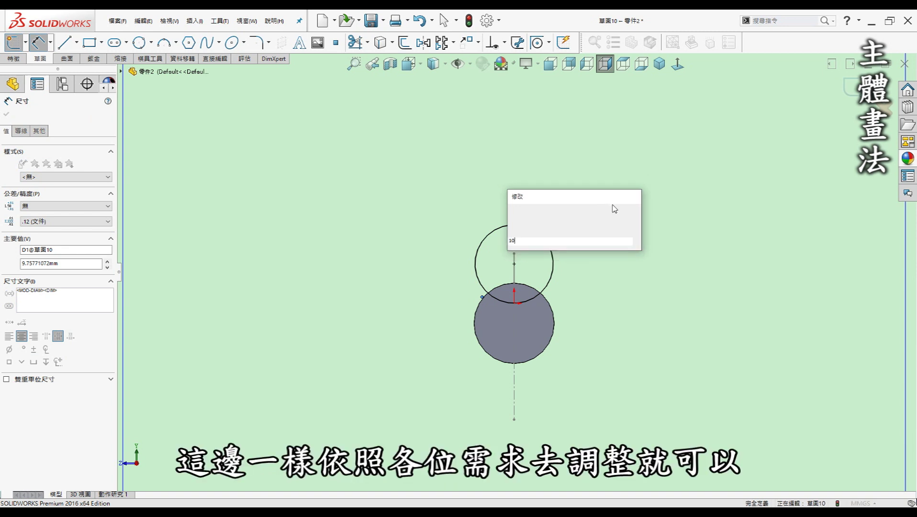
pyautogui.press('Return')
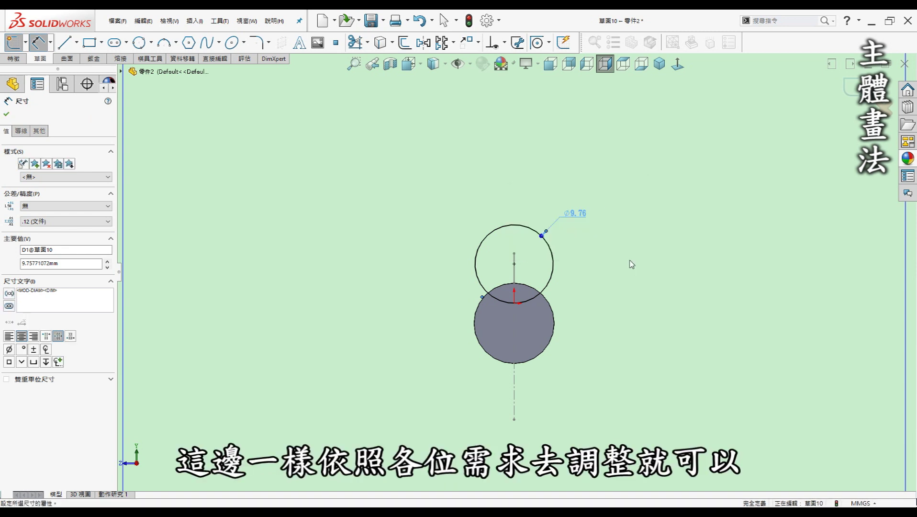
pyautogui.press('Escape')
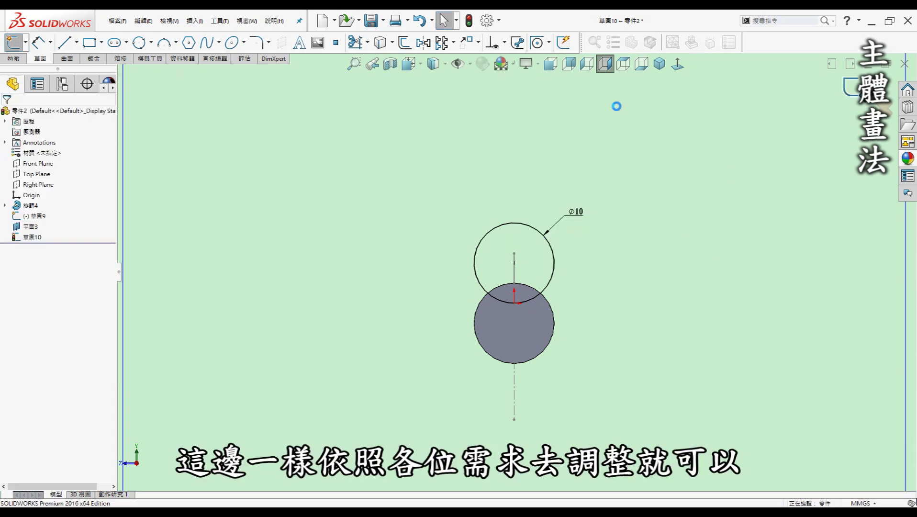
pyautogui.hotkey('ctrl', 'b')
pyautogui.click(660, 65)
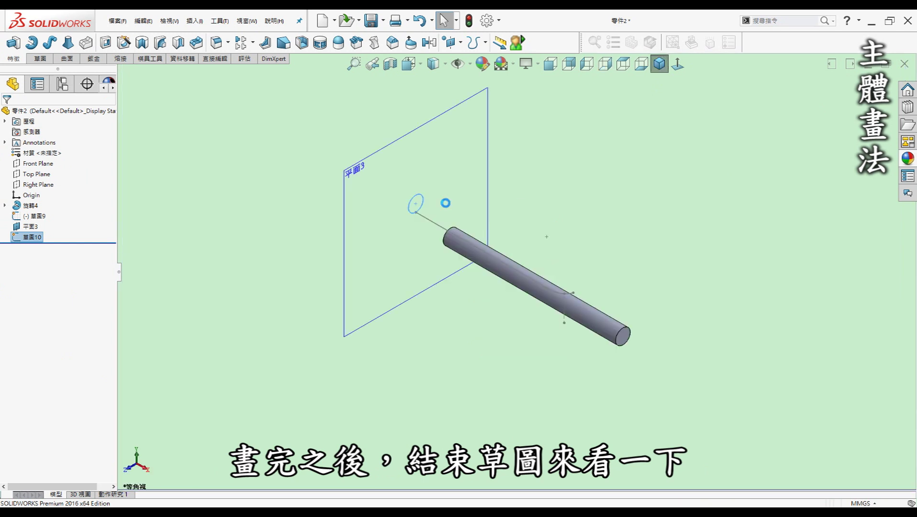
pyautogui.click(33, 227)
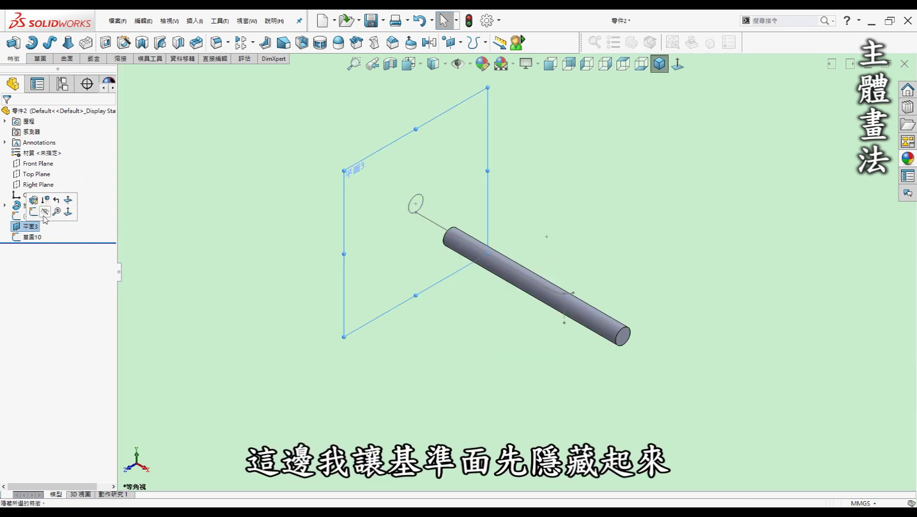
pyautogui.click(44, 213)
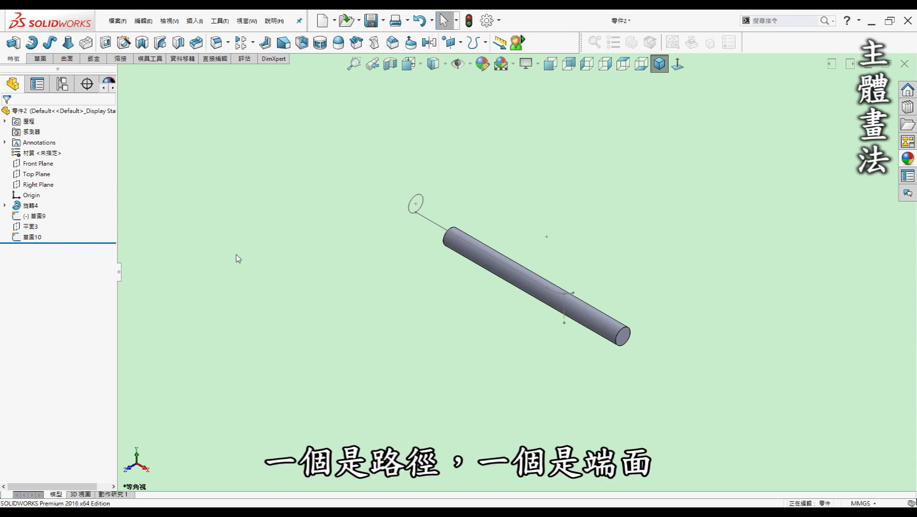
# Swept-cut the Ø10 circle sketch along the path sketch to form a flute in the bar.
pyautogui.click(33, 239)
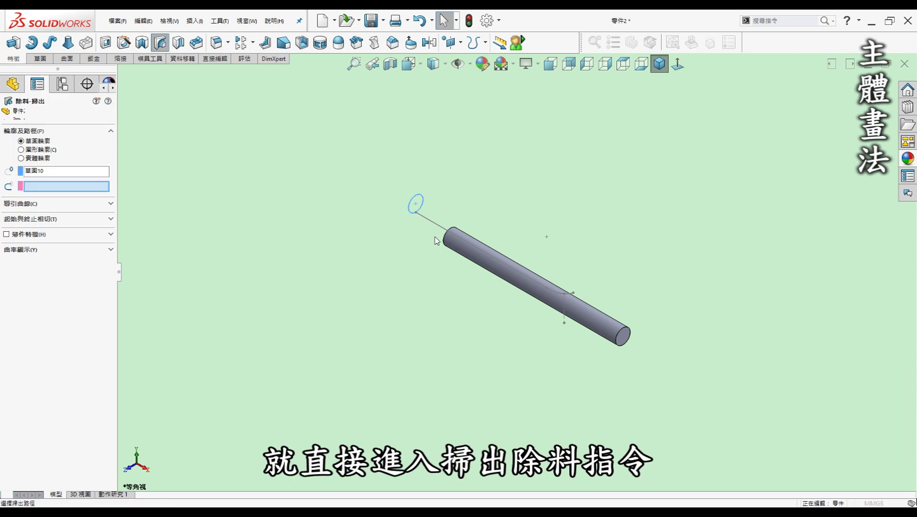
pyautogui.click(482, 253)
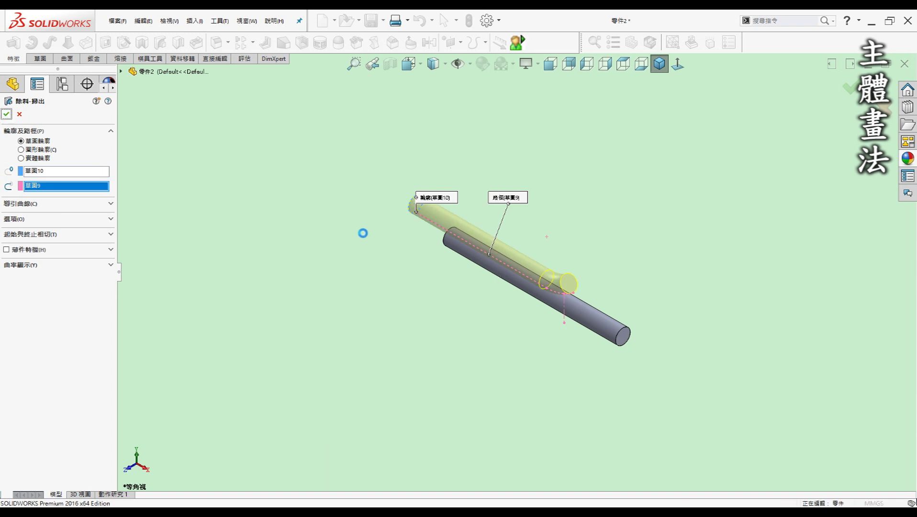
pyautogui.rightClick(556, 264)
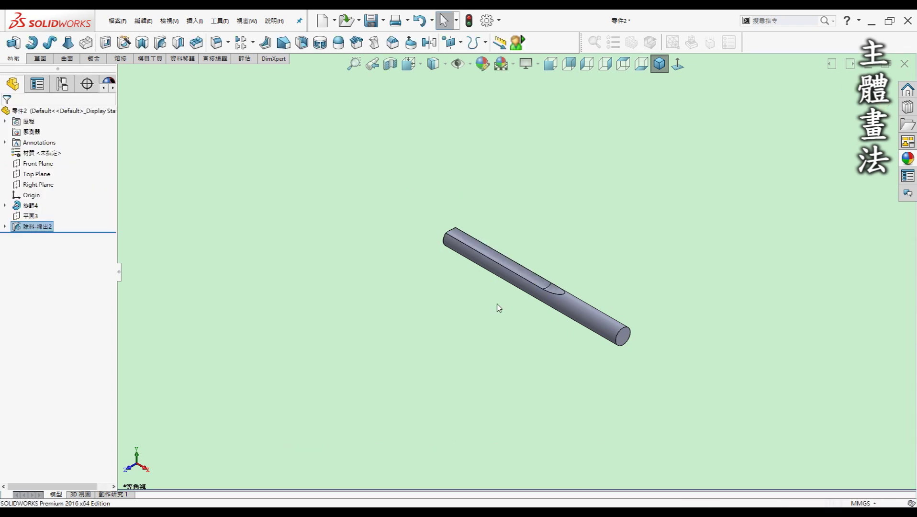
pyautogui.scroll(-3, 457, 234)
pyautogui.moveTo(458, 235)
pyautogui.mouseDown(button='middle')
pyautogui.moveTo(502, 253)
pyautogui.moveTo(483, 255)
pyautogui.mouseUp(button='middle')
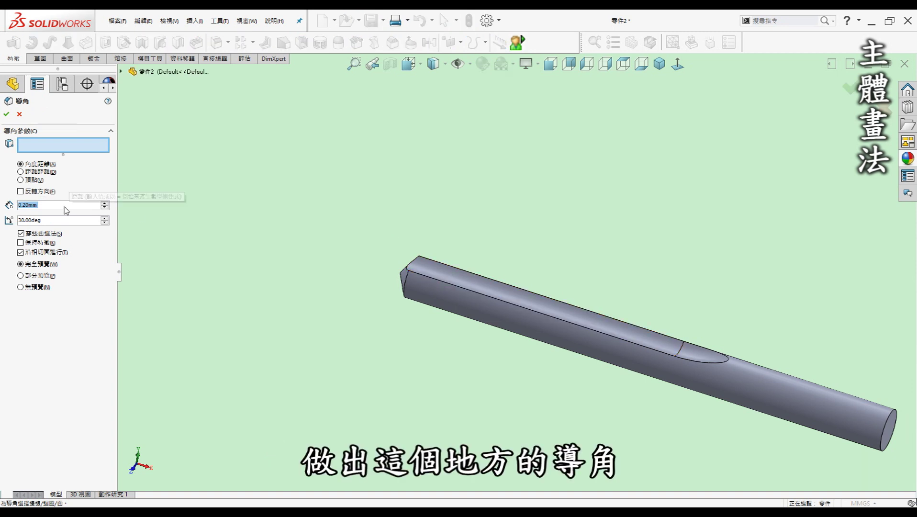
# Chamfer the flute's long edge with distance 0.4 mm at 45°.
pyautogui.write('0.5')
pyautogui.press('Return')
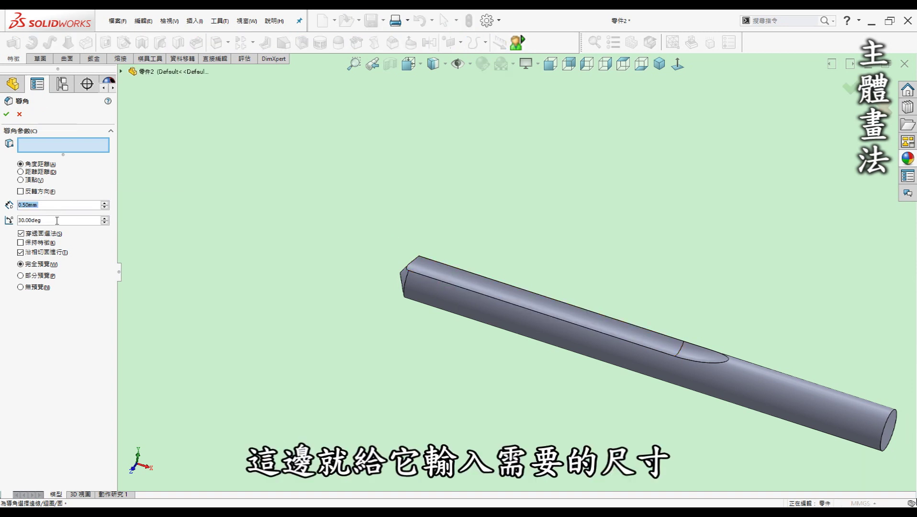
pyautogui.write('45')
pyautogui.press('Return')
pyautogui.click(79, 150)
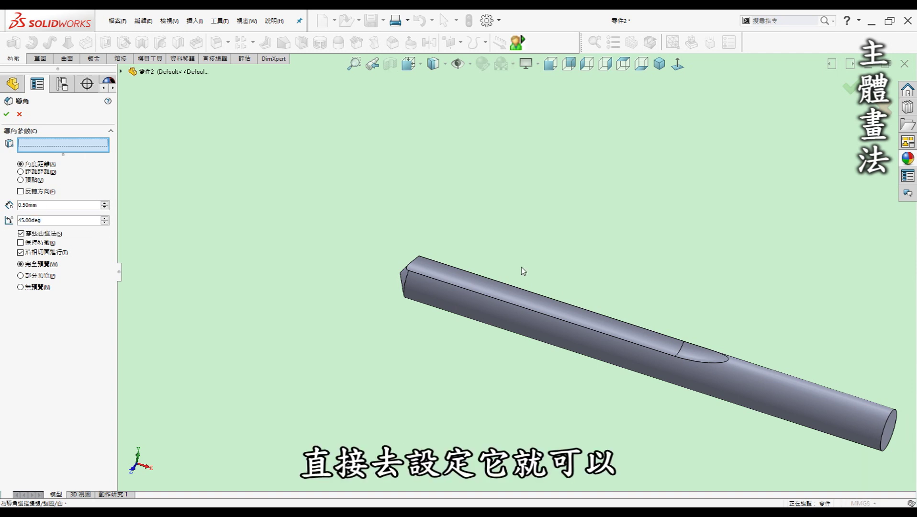
pyautogui.click(492, 301)
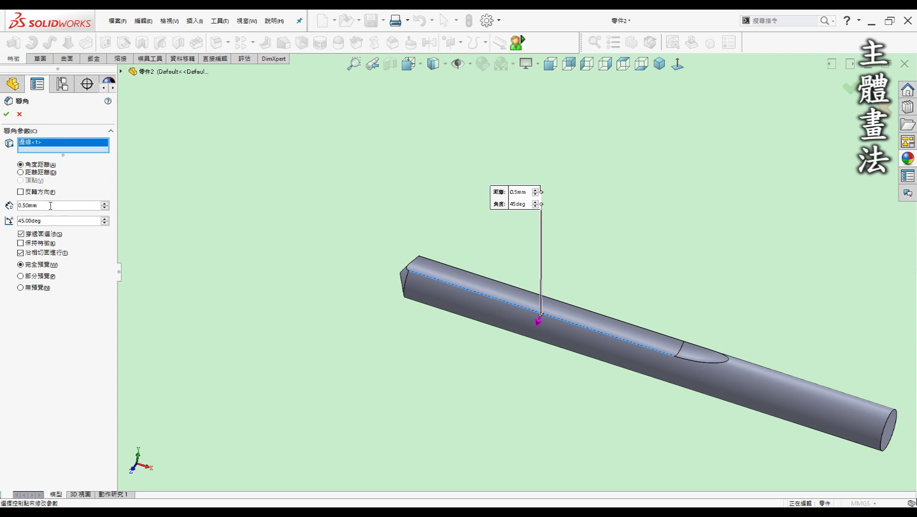
pyautogui.write('0.')
pyautogui.write('4')
pyautogui.press('Return')
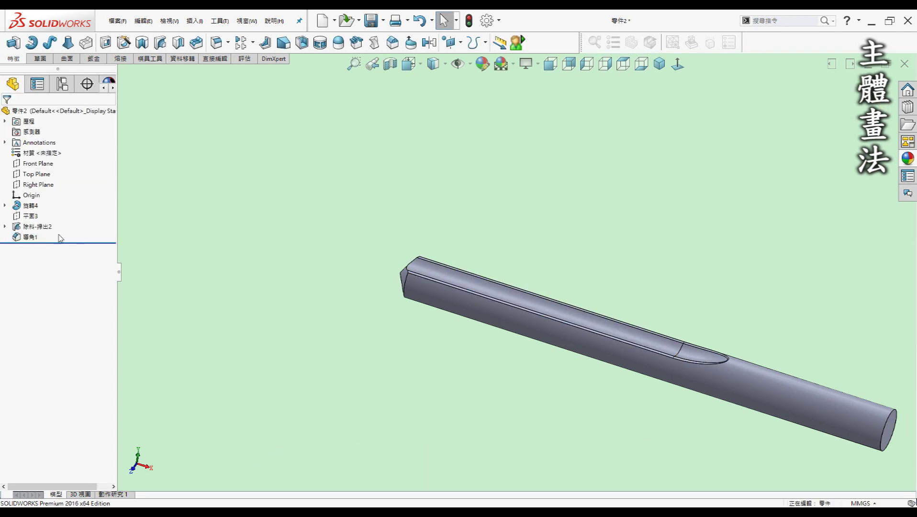
pyautogui.click(38, 226)
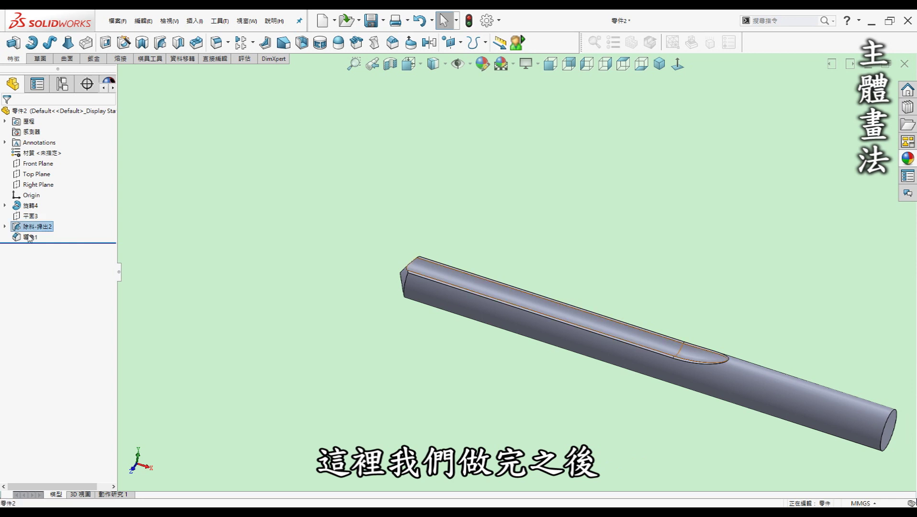
# Mirror the sweep cut and Chamfer1 about Top Plane with Geometry pattern on, then view isometric.
pyautogui.keyDown('ctrl'); pyautogui.click(42, 236); pyautogui.keyUp('ctrl')
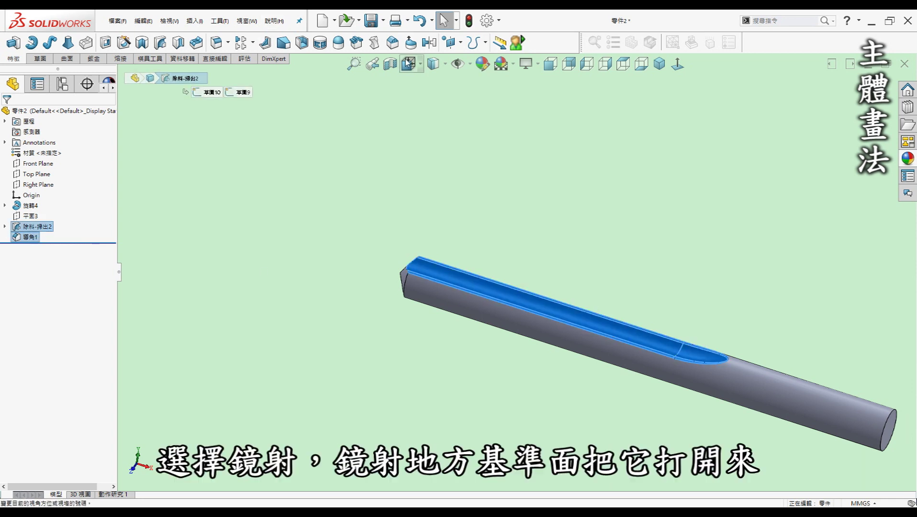
pyautogui.click(429, 42)
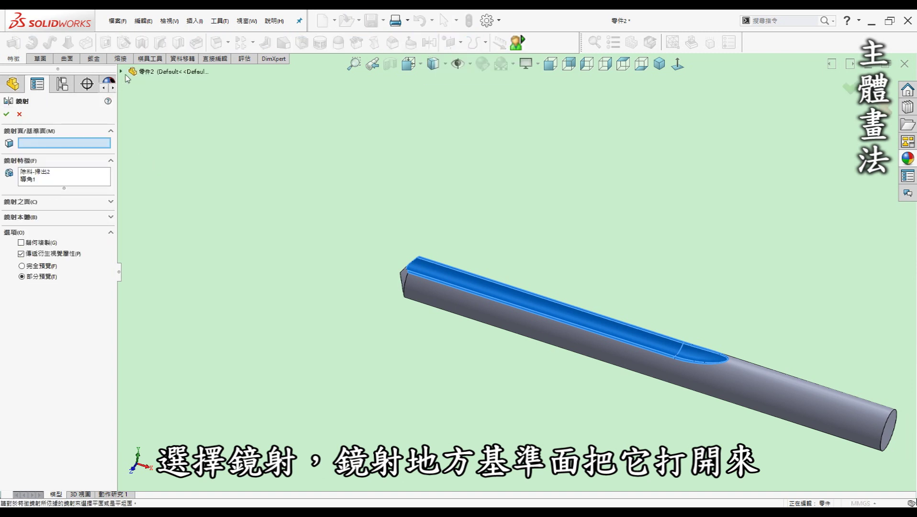
pyautogui.click(121, 72)
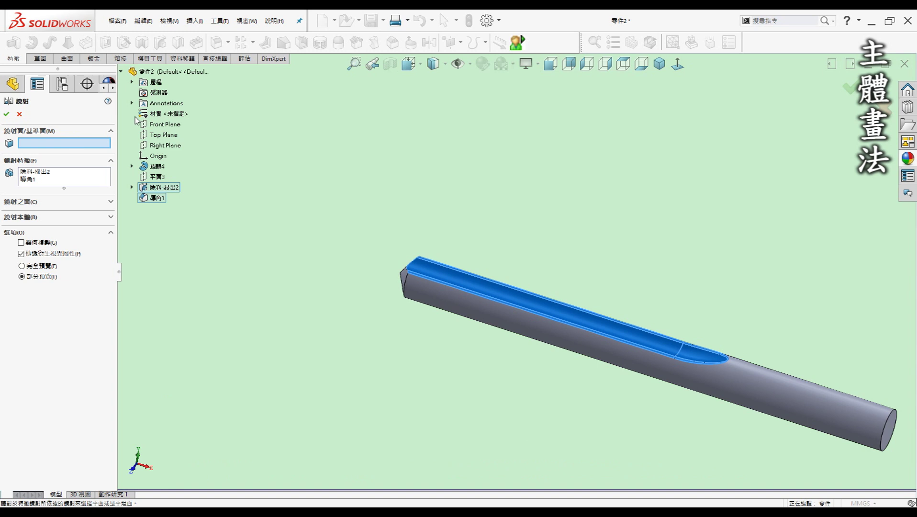
pyautogui.click(162, 136)
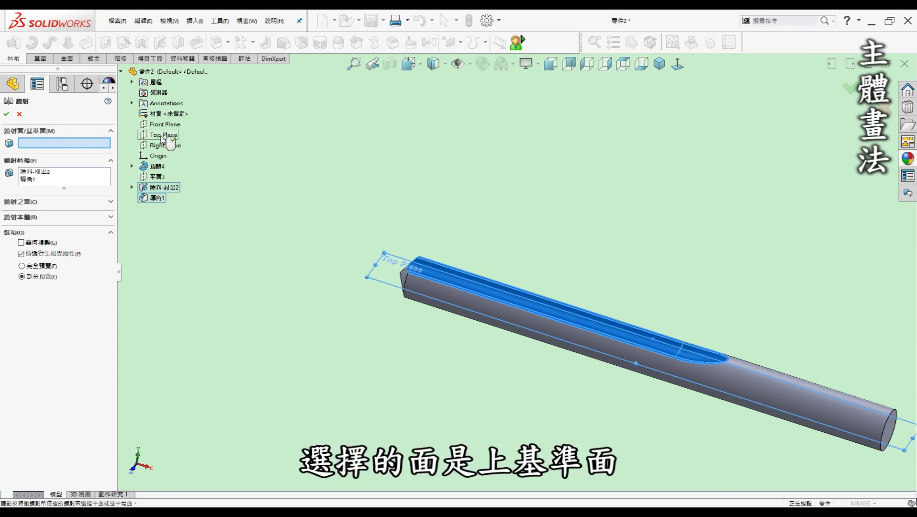
pyautogui.click(5, 115)
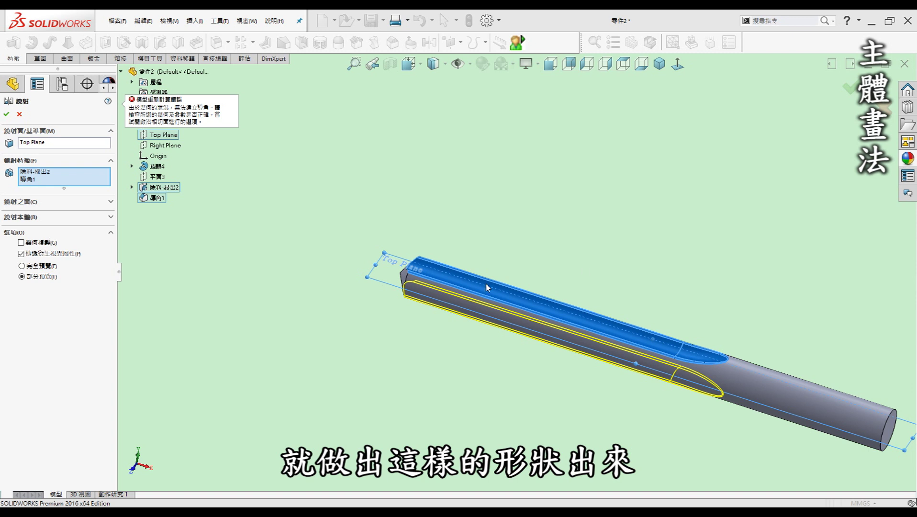
pyautogui.click(33, 248)
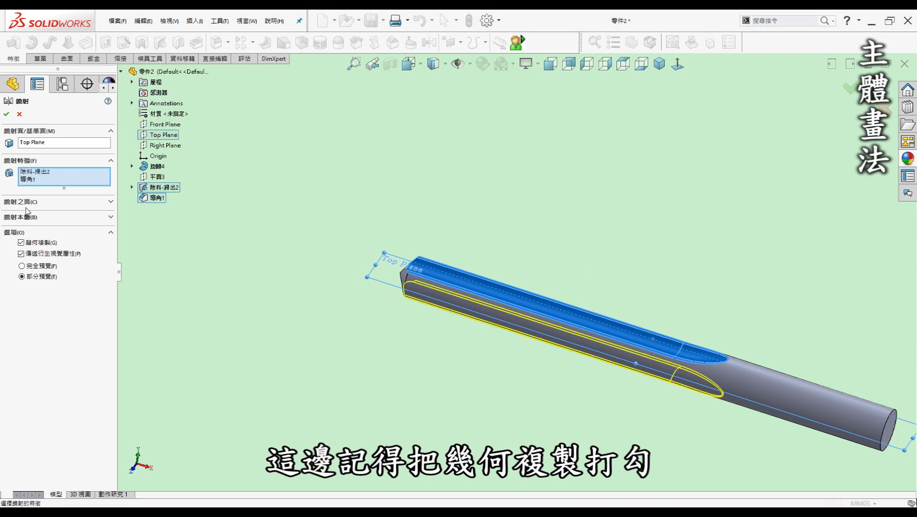
pyautogui.click(7, 114)
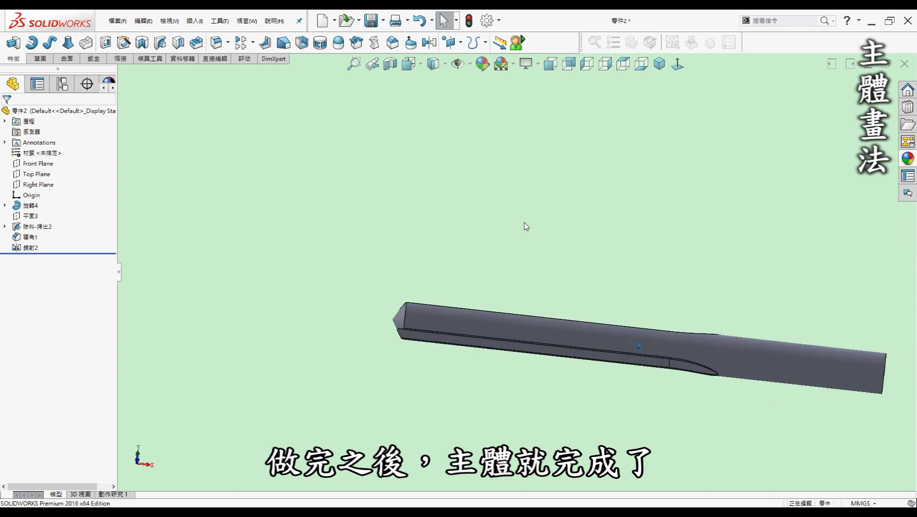
pyautogui.hotkey('ctrl', '7')
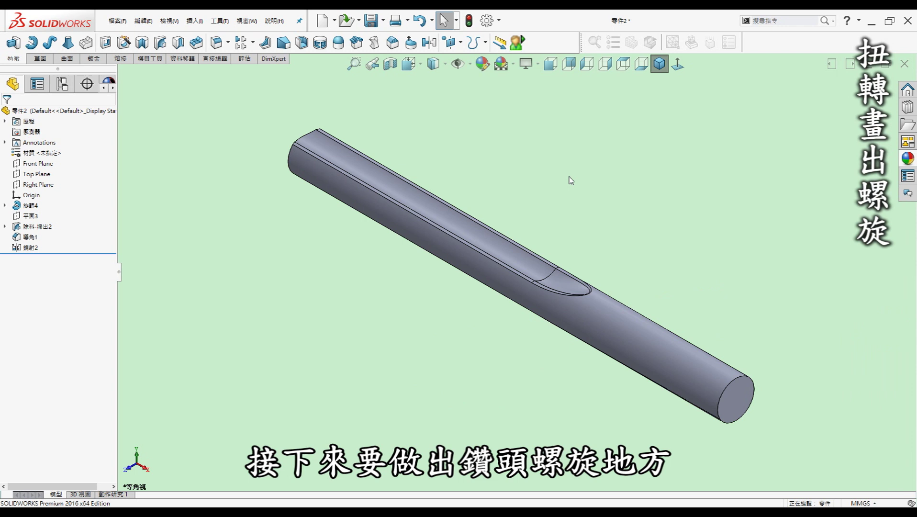
# Show the rod in Front view and open the Insert > Features list to locate Flex.
pyautogui.hotkey('ctrl', '1')
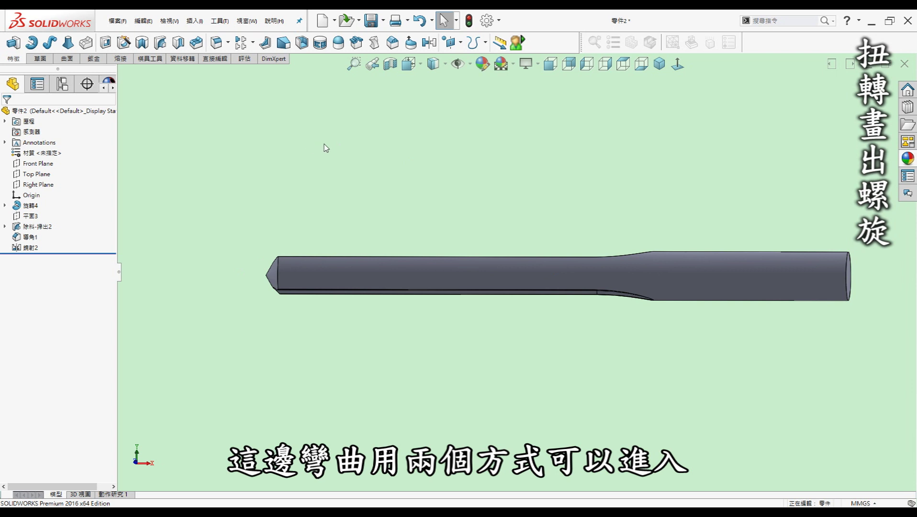
pyautogui.click(189, 25)
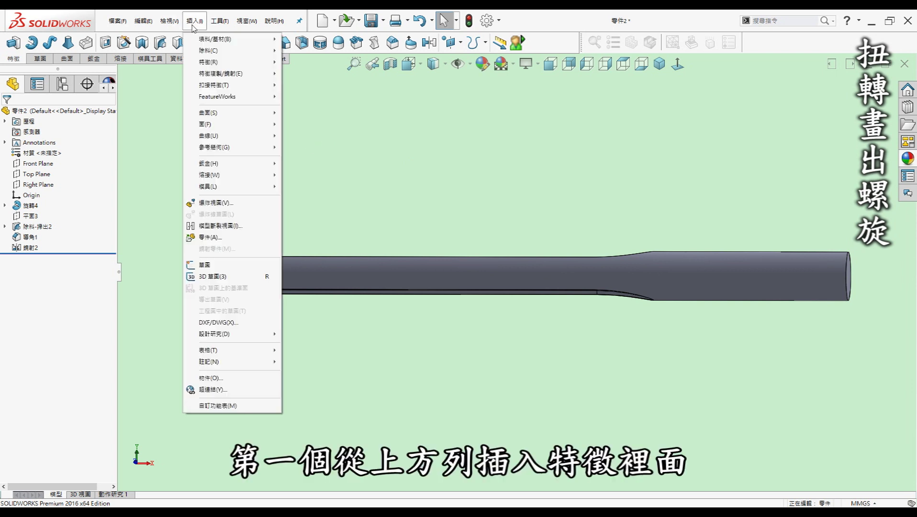
# Add the Flex command to the Features toolbar using Tools > Customize > Commands > Features.
pyautogui.moveTo(215, 62)
pyautogui.click(452, 192)
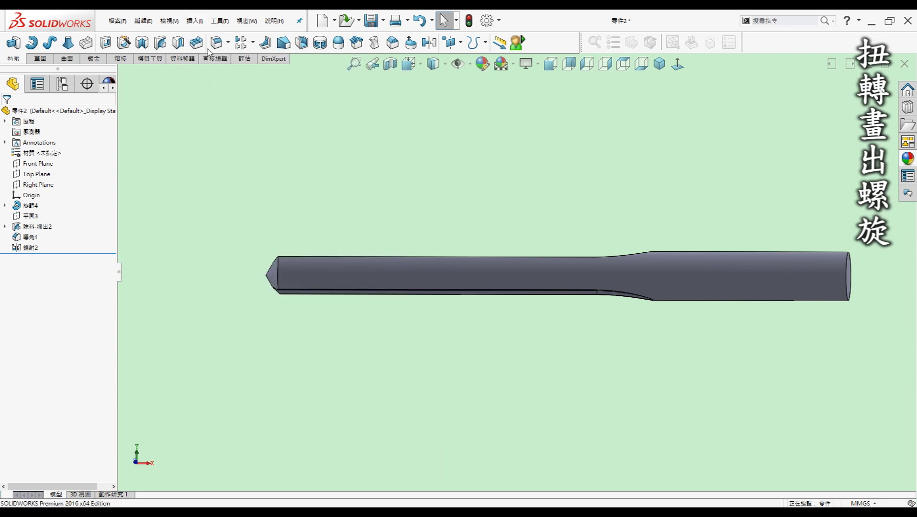
pyautogui.click(216, 23)
pyautogui.click(300, 457)
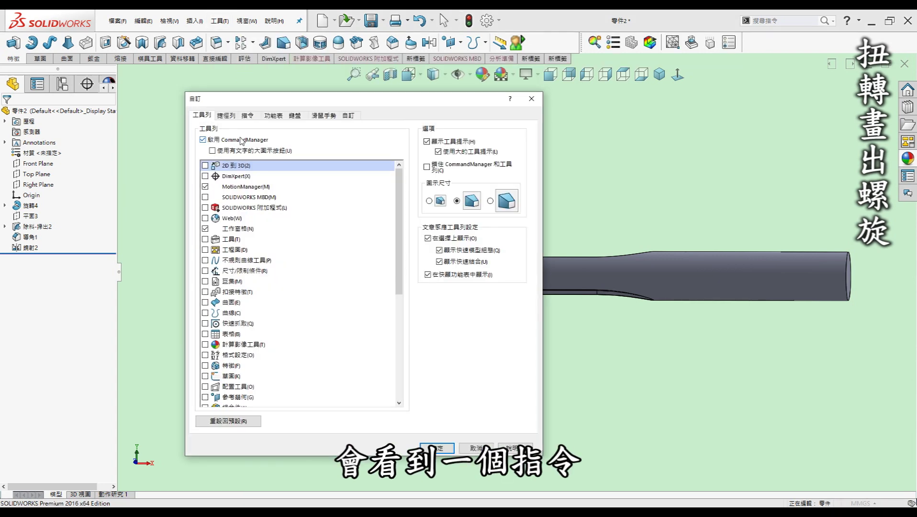
pyautogui.click(254, 117)
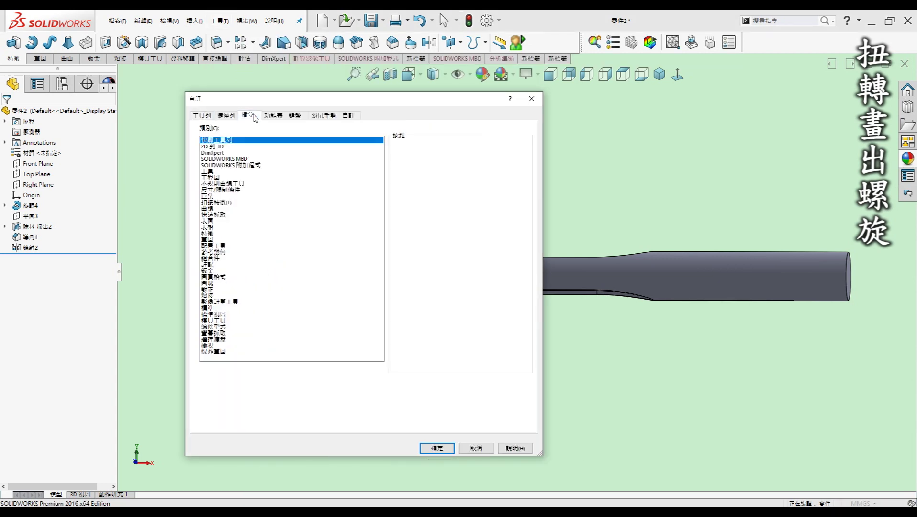
pyautogui.click(218, 234)
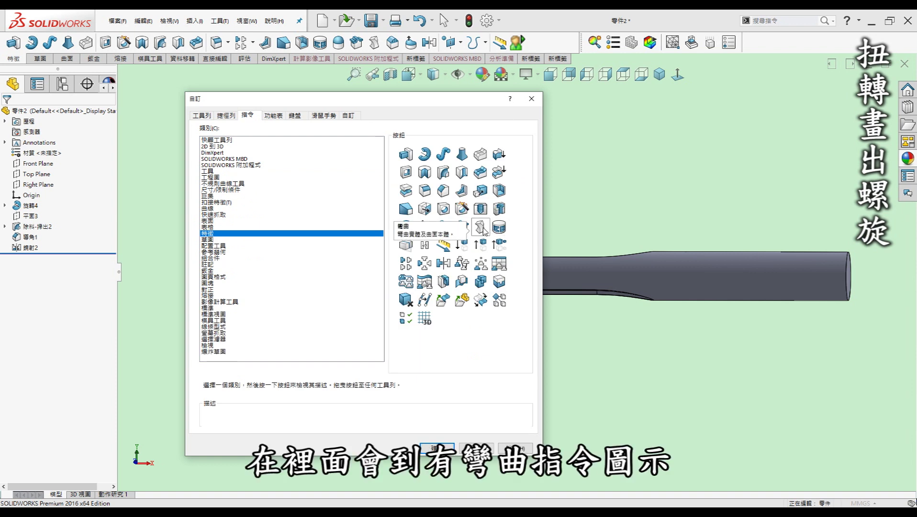
pyautogui.moveTo(483, 230); pyautogui.dragTo(354, 34)
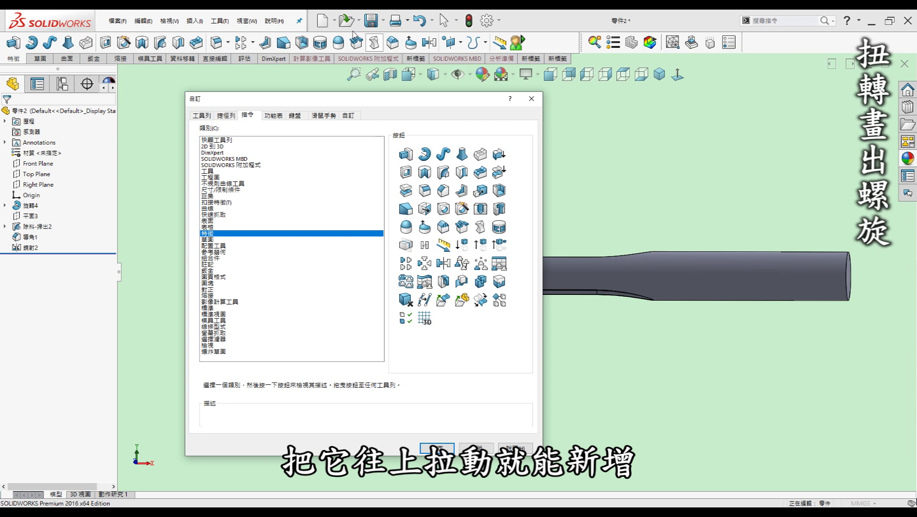
pyautogui.click(531, 99)
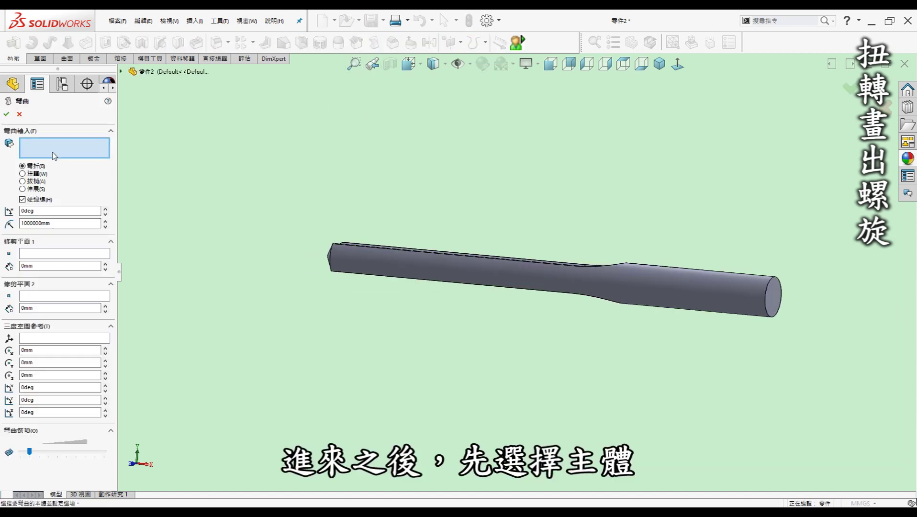
# Flex body 鏡射2 with the Twisting type and set Trim plane 2 to 40mm.
pyautogui.click(481, 284)
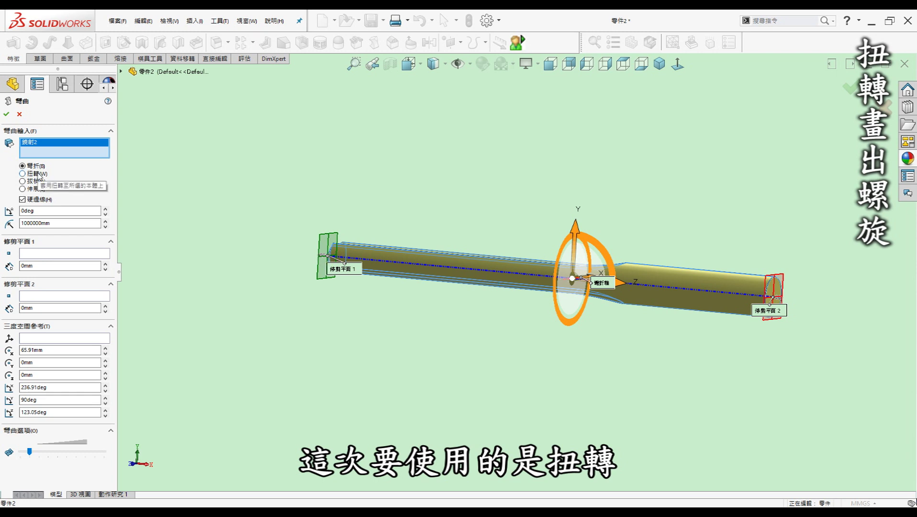
pyautogui.click(39, 175)
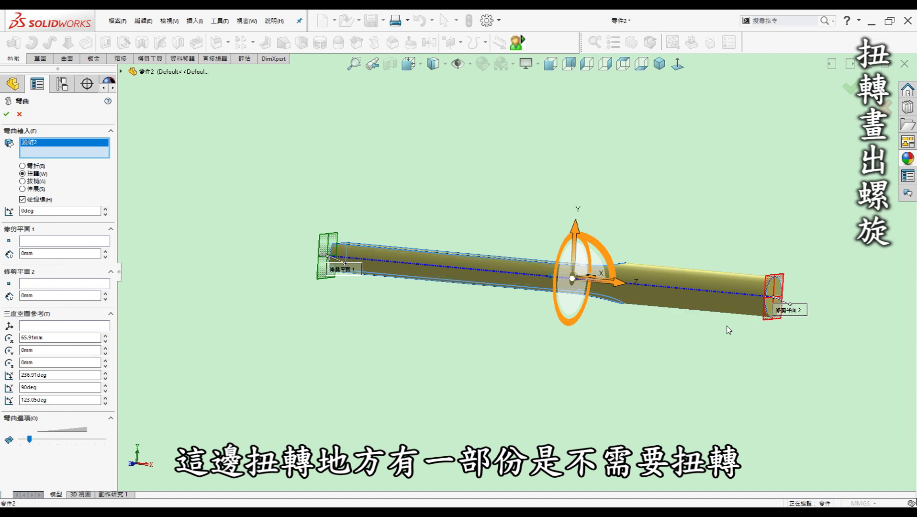
pyautogui.moveTo(728, 329); pyautogui.dragTo(788, 316, button='middle')
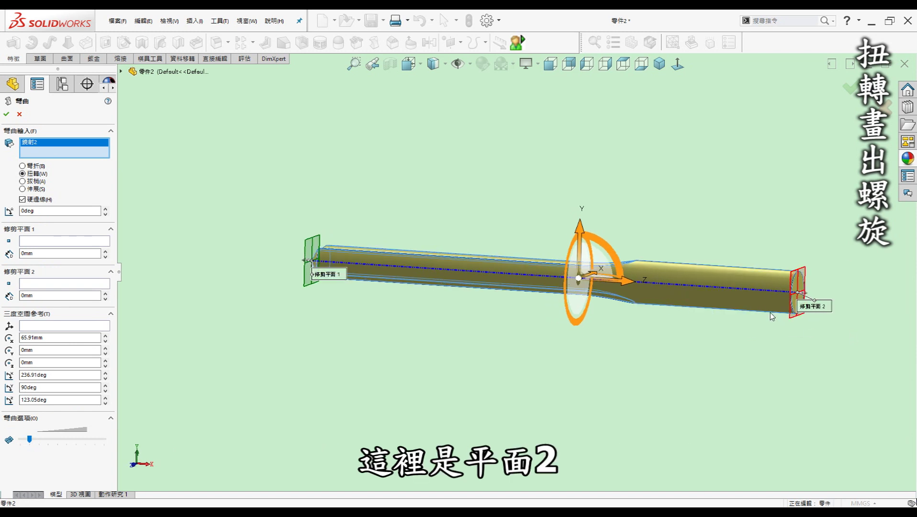
pyautogui.click(41, 292)
pyautogui.write('40')
pyautogui.press('Return')
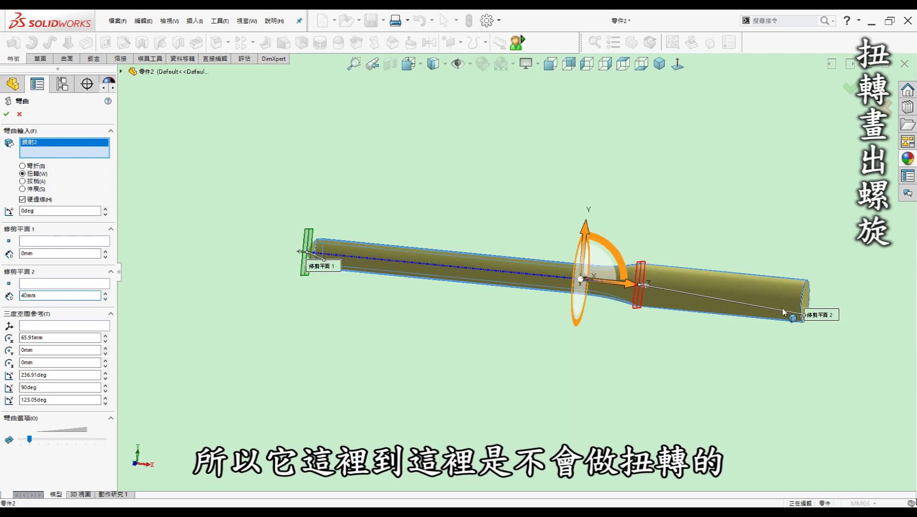
# Set the twist angle to 480deg, confirm, and inspect the helical flutes.
pyautogui.moveTo(644, 286)
pyautogui.mouseDown(button='middle')
pyautogui.moveTo(398, 282)
pyautogui.moveTo(403, 289)
pyautogui.moveTo(321, 229)
pyautogui.mouseUp(button='middle')
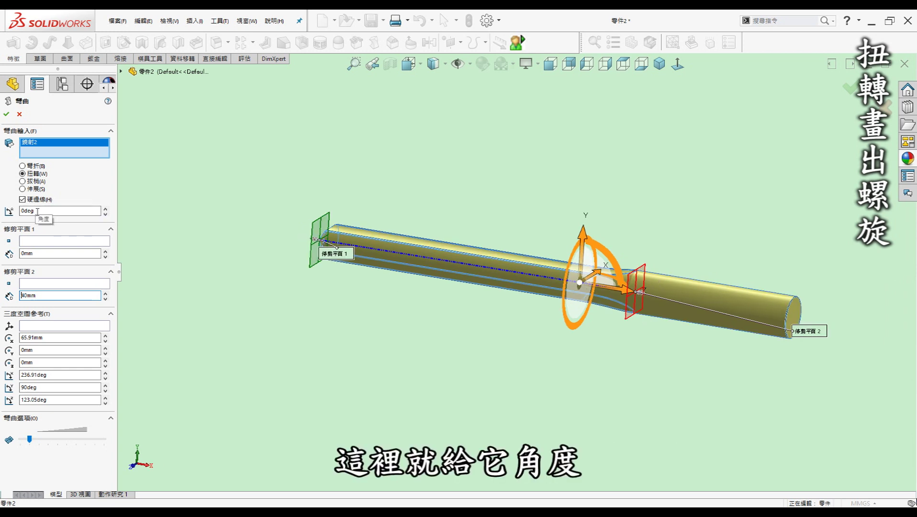
pyautogui.click(5, 211)
pyautogui.write('0')
pyautogui.press('Return')
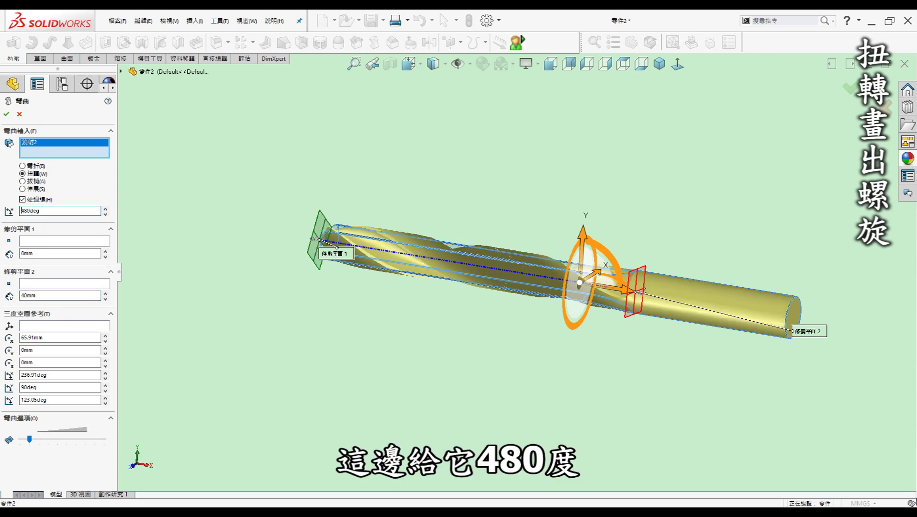
pyautogui.moveTo(245, 241); pyautogui.dragTo(600, 287, button='middle')
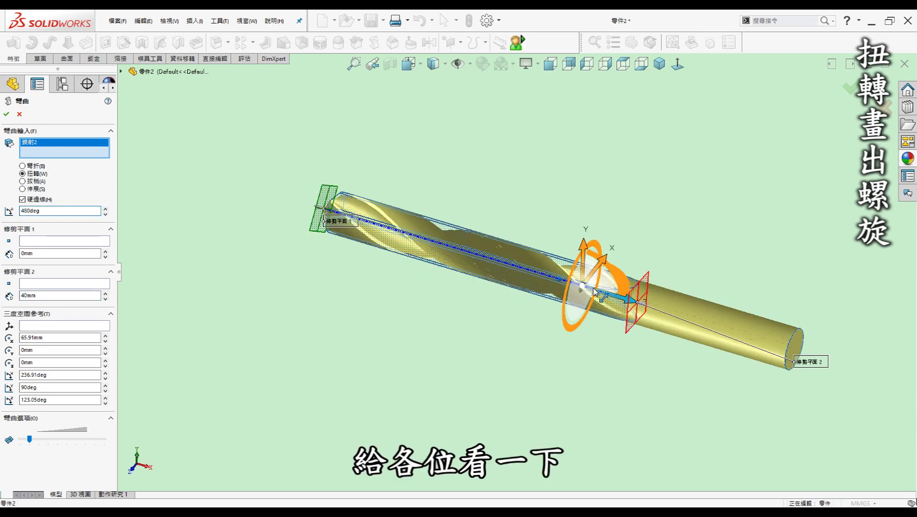
pyautogui.moveTo(541, 242); pyautogui.dragTo(572, 269, button='middle')
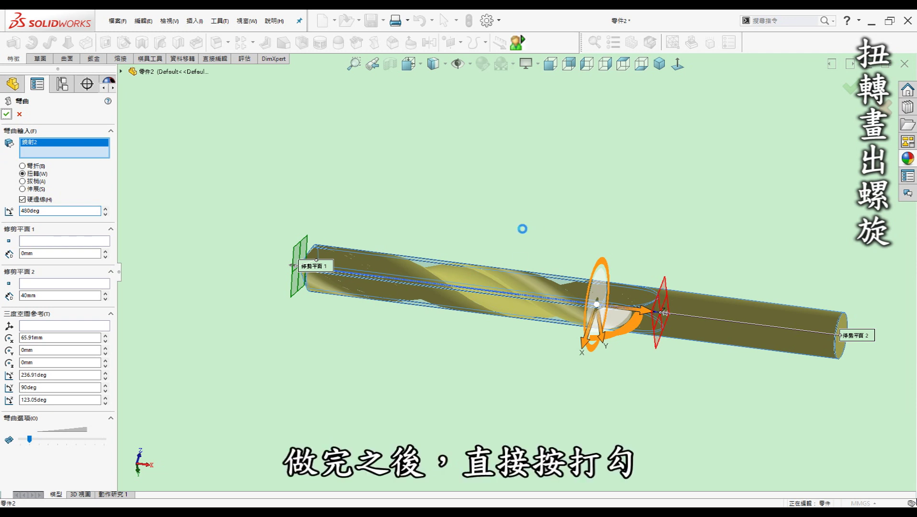
pyautogui.moveTo(419, 296)
pyautogui.mouseDown(button='middle')
pyautogui.moveTo(440, 383)
pyautogui.moveTo(467, 344)
pyautogui.mouseUp(button='middle')
pyautogui.moveTo(615, 243)
pyautogui.mouseDown(button='middle')
pyautogui.moveTo(466, 214)
pyautogui.moveTo(433, 247)
pyautogui.moveTo(464, 270)
pyautogui.moveTo(473, 303)
pyautogui.mouseUp(button='middle')
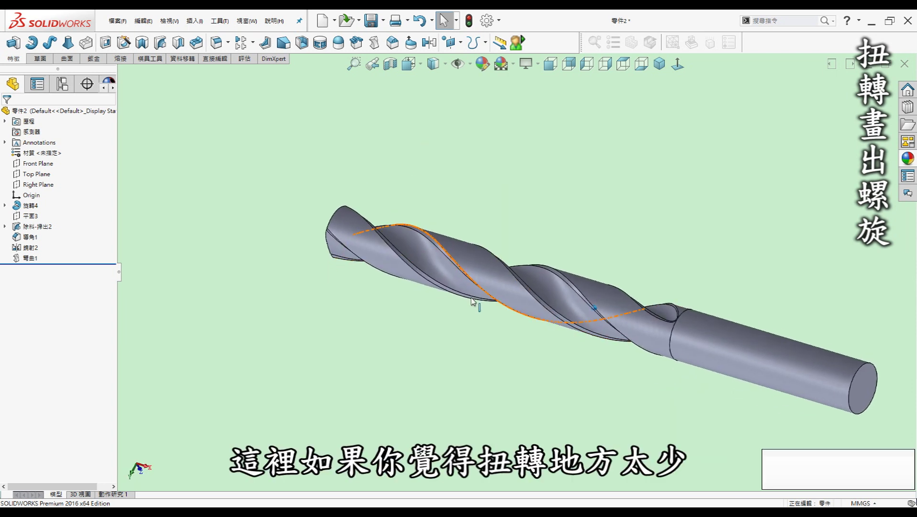
pyautogui.moveTo(546, 318); pyautogui.dragTo(535, 316, button='middle')
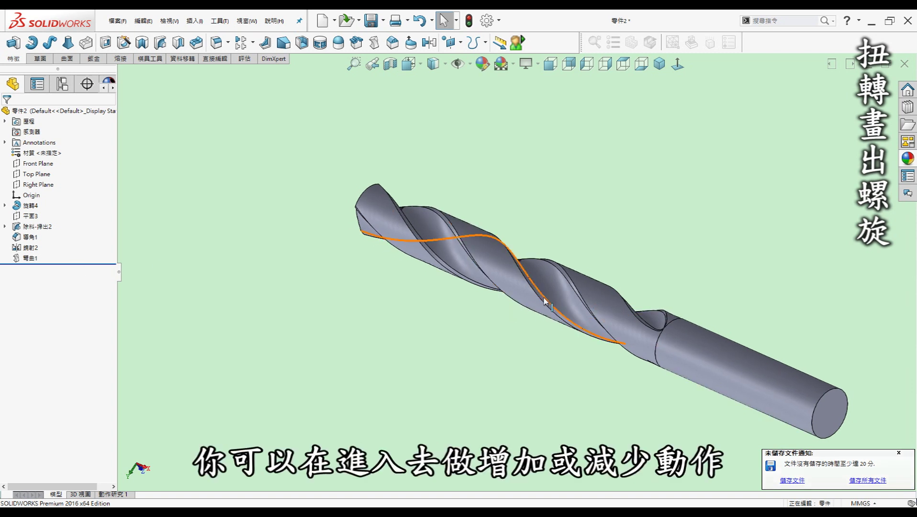
pyautogui.moveTo(546, 301); pyautogui.dragTo(529, 301, button='middle')
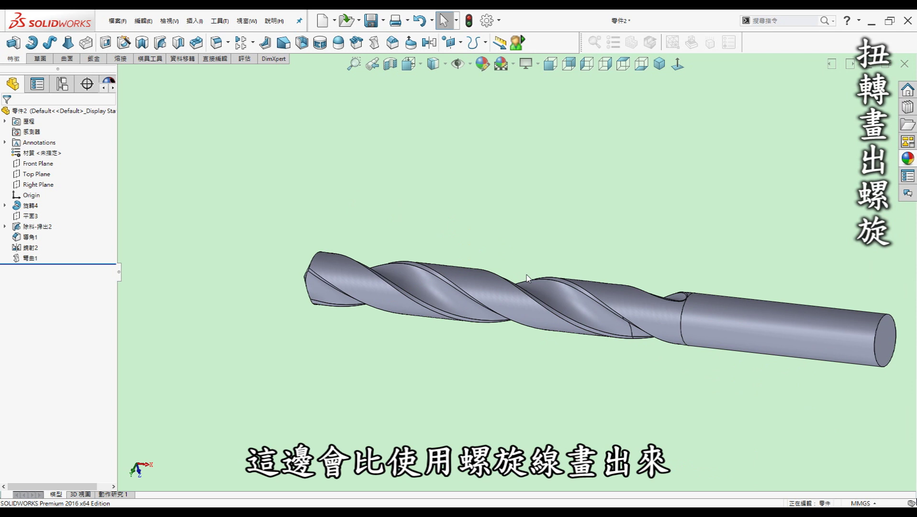
pyautogui.moveTo(526, 277); pyautogui.dragTo(525, 276, button='middle')
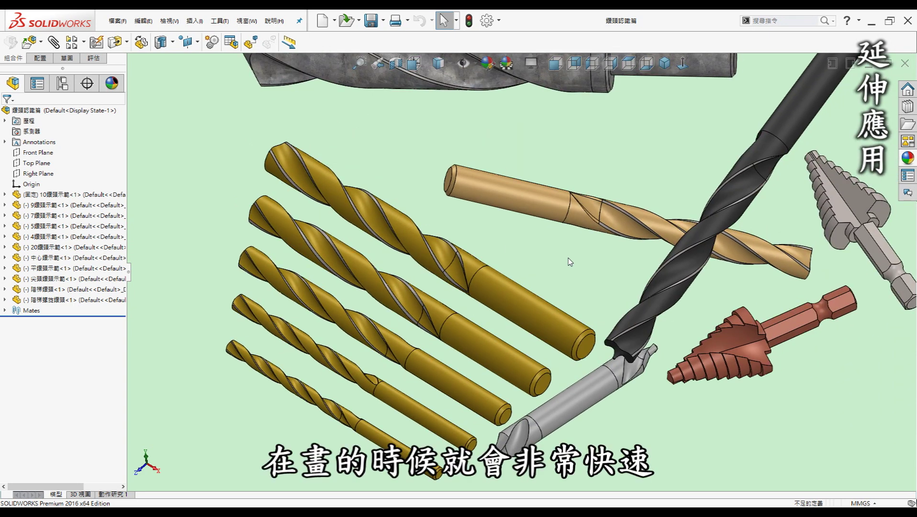
# Zoom in and out across the gold, black, grey and stepped drills in the 鑽頭認識篇 assembly.
pyautogui.scroll(5, 507, 242)
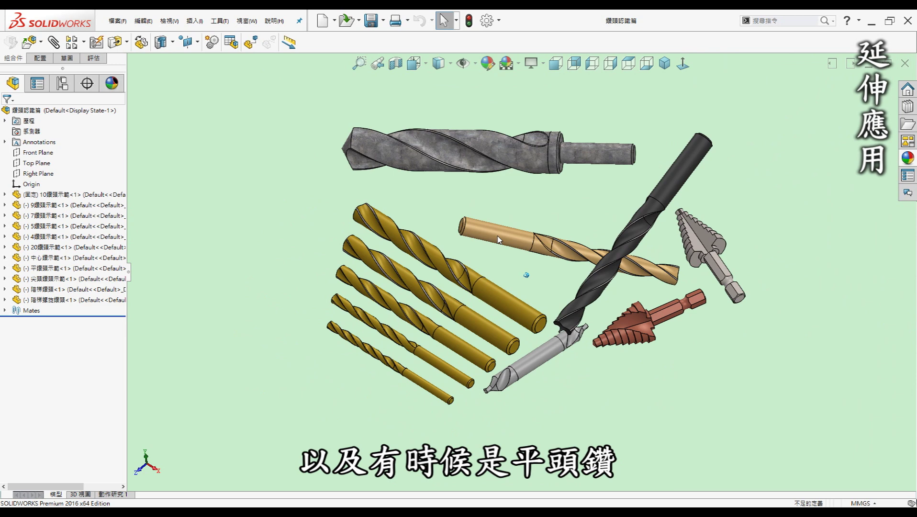
pyautogui.scroll(-3, 692, 272)
pyautogui.scroll(-3, 698, 287)
pyautogui.scroll(-2, 701, 291)
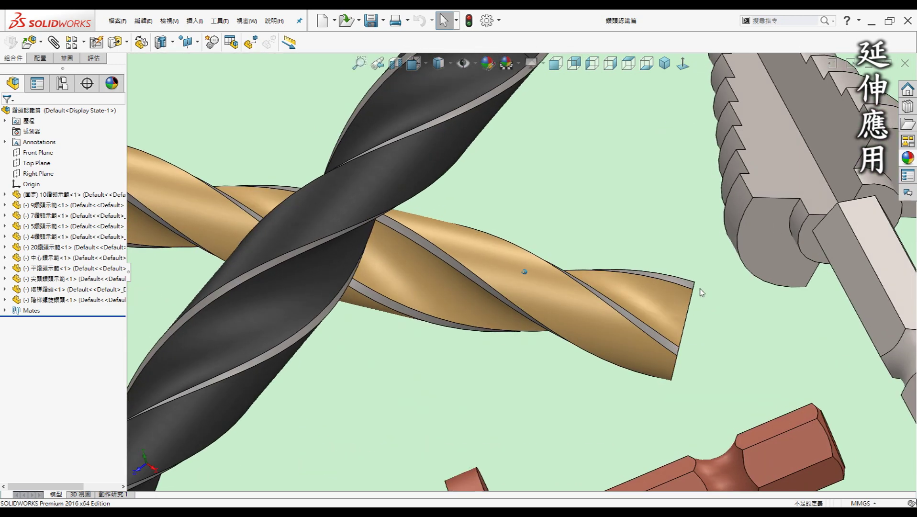
pyautogui.scroll(2, 699, 299)
pyautogui.scroll(2, 670, 306)
pyautogui.scroll(-1, 639, 306)
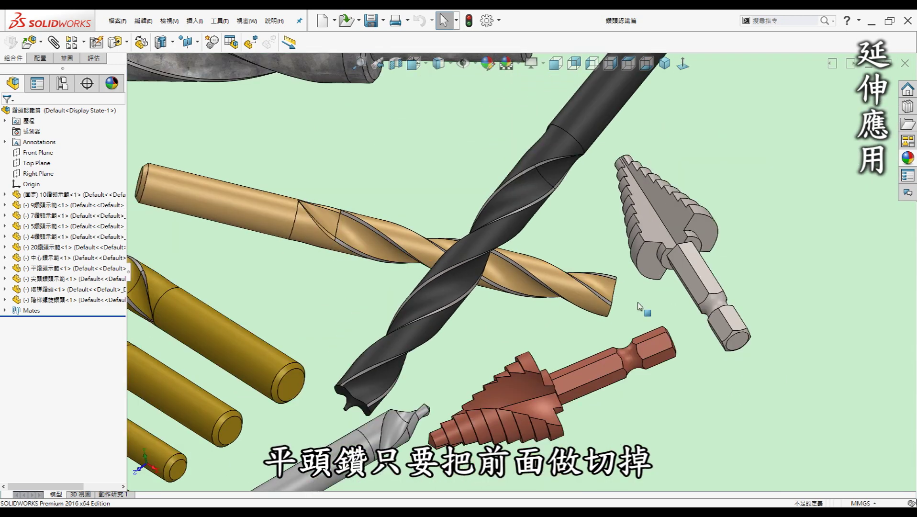
pyautogui.scroll(2, 574, 282)
pyautogui.scroll(1, 535, 262)
pyautogui.scroll(2, 431, 249)
pyautogui.scroll(2, 395, 232)
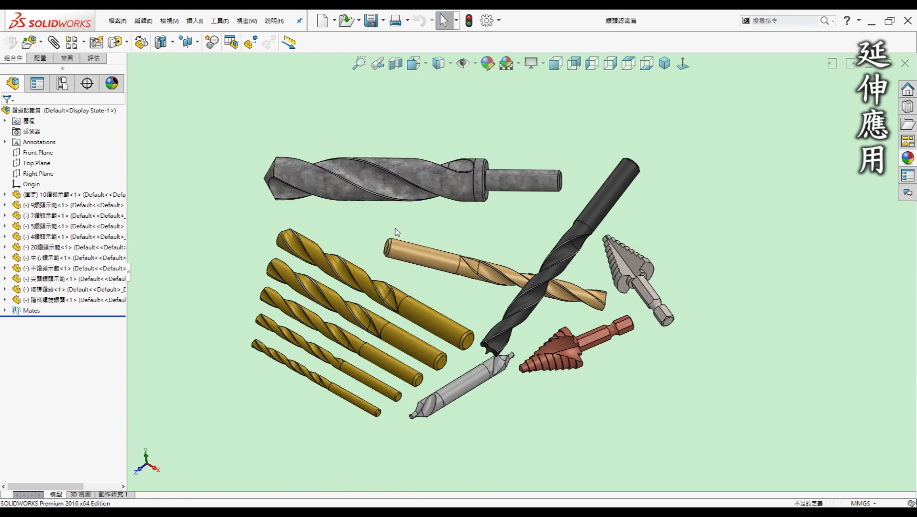
pyautogui.scroll(-2, 378, 218)
pyautogui.scroll(-3, 340, 189)
pyautogui.scroll(1, 311, 187)
pyautogui.scroll(1, 584, 172)
pyautogui.scroll(-1, 559, 205)
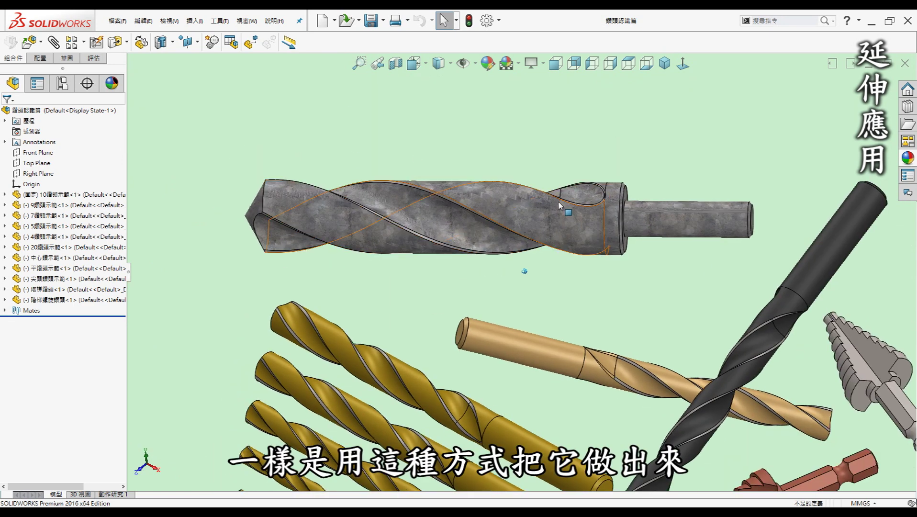
# Pan the view to raise the grey drill and zoom around it.
pyautogui.keyDown('ctrl'); pyautogui.moveTo(559, 205); pyautogui.dragTo(550, 142, button='middle'); pyautogui.keyUp('ctrl')
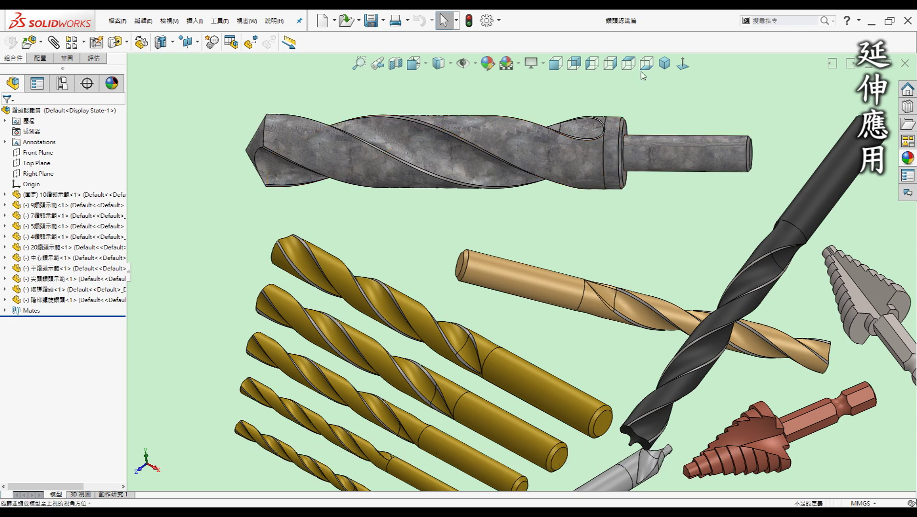
pyautogui.scroll(1, 550, 382)
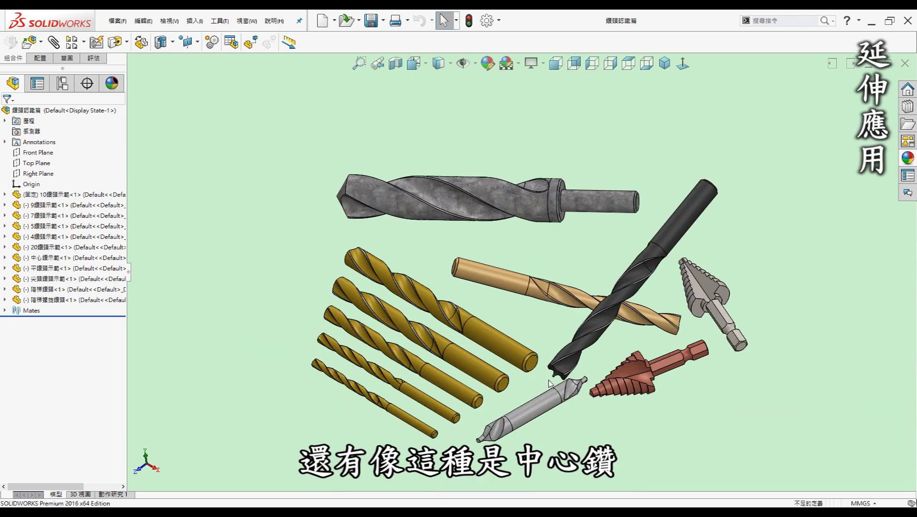
pyautogui.scroll(-2, 545, 423)
pyautogui.scroll(-2, 528, 414)
pyautogui.scroll(-2, 500, 411)
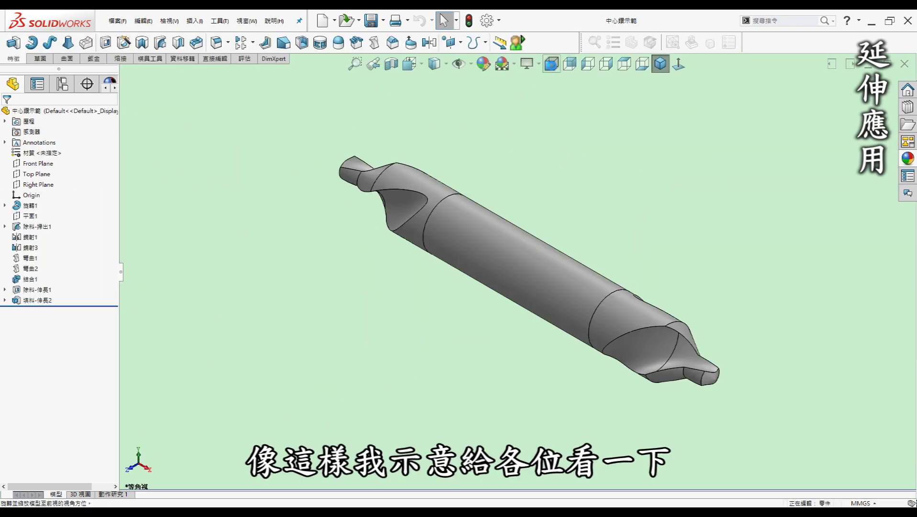
# In Front view, roll back to below 旋轉1, then step forward past 除料-擠出1 to below 鏡射1.
pyautogui.hotkey('ctrl', '1')
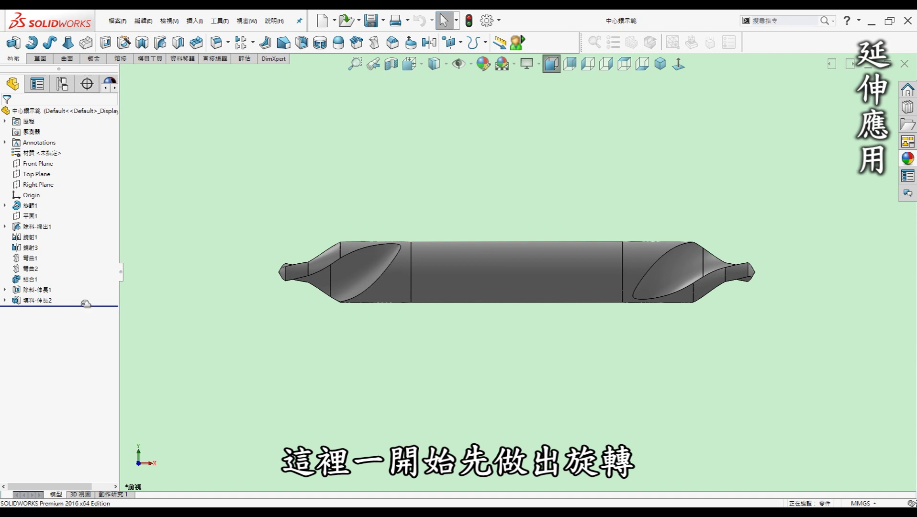
pyautogui.moveTo(85, 303); pyautogui.dragTo(64, 223)
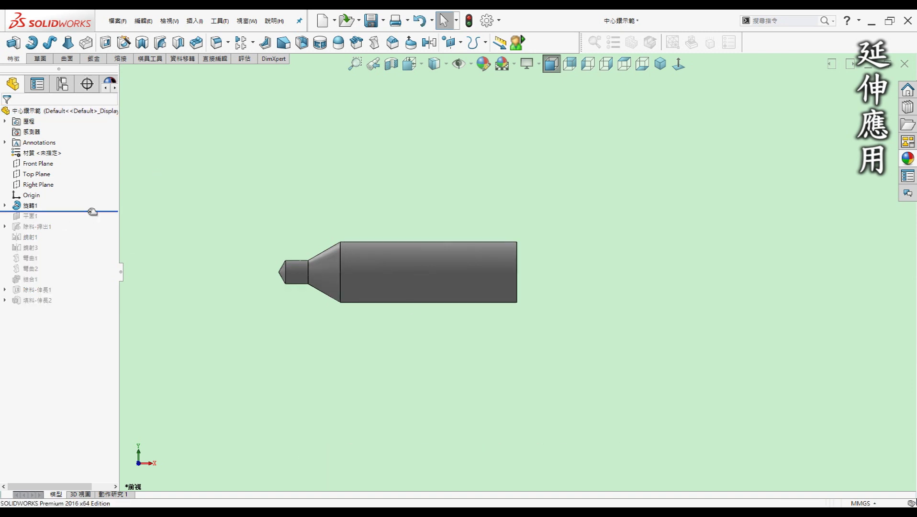
pyautogui.moveTo(90, 217); pyautogui.dragTo(87, 234)
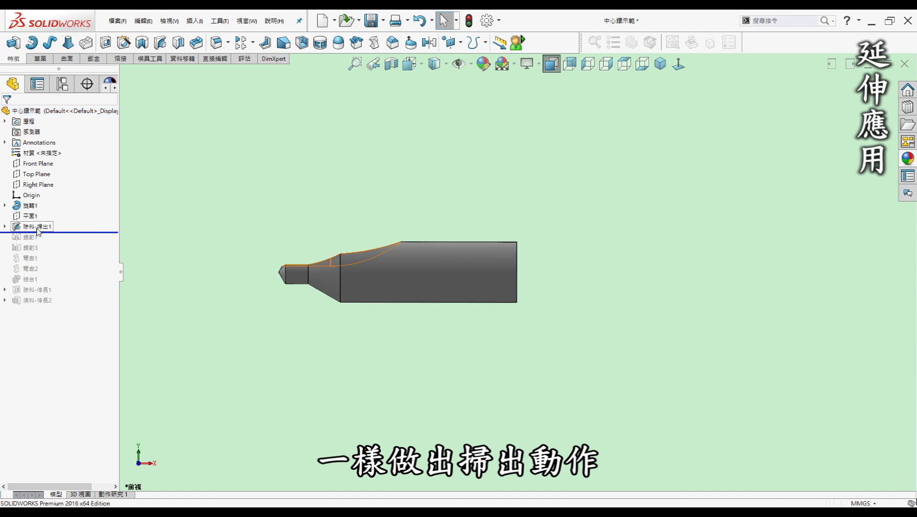
pyautogui.press('Down')
pyautogui.press('Left')
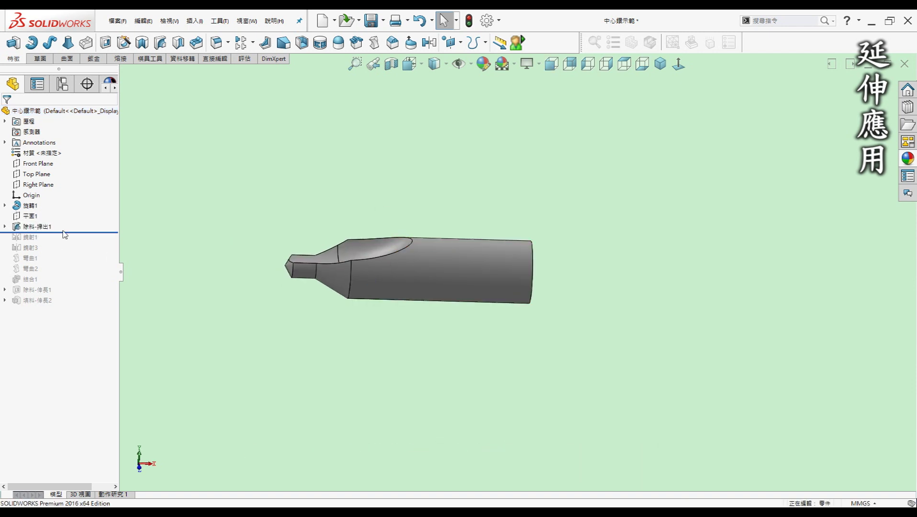
pyautogui.moveTo(68, 233); pyautogui.dragTo(66, 243)
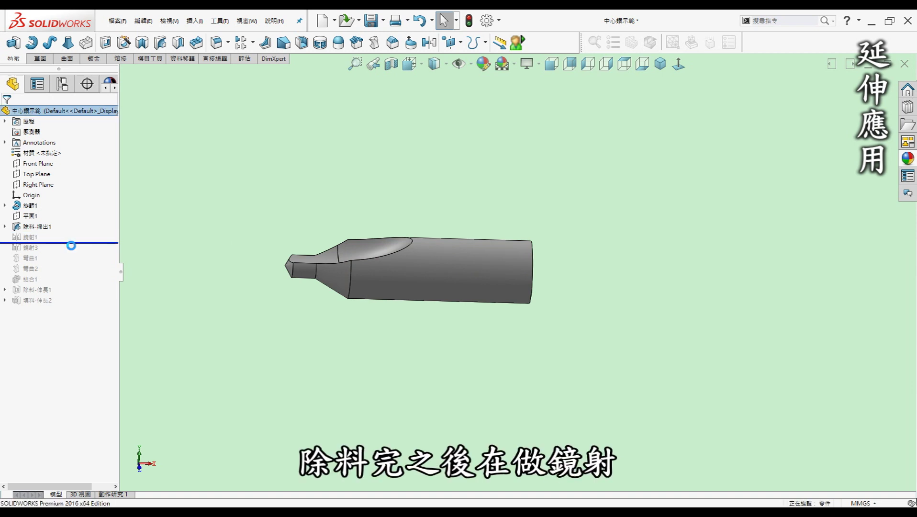
# Roll forward past 鏡射3, 彎曲1, 彎曲2 and 結合1 to the end, then view it in Isometric.
pyautogui.moveTo(368, 247)
pyautogui.mouseDown(button='middle')
pyautogui.moveTo(385, 266)
pyautogui.moveTo(595, 283)
pyautogui.mouseUp(button='middle')
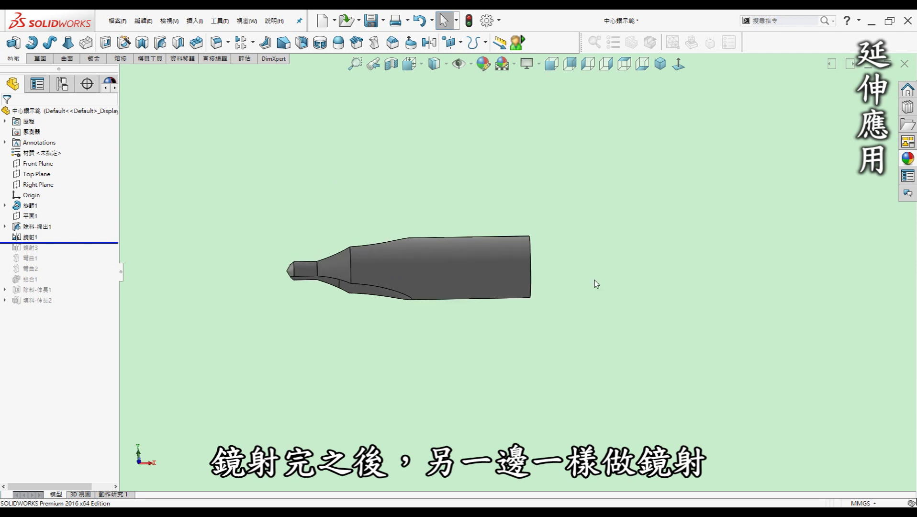
pyautogui.moveTo(68, 243); pyautogui.dragTo(64, 253)
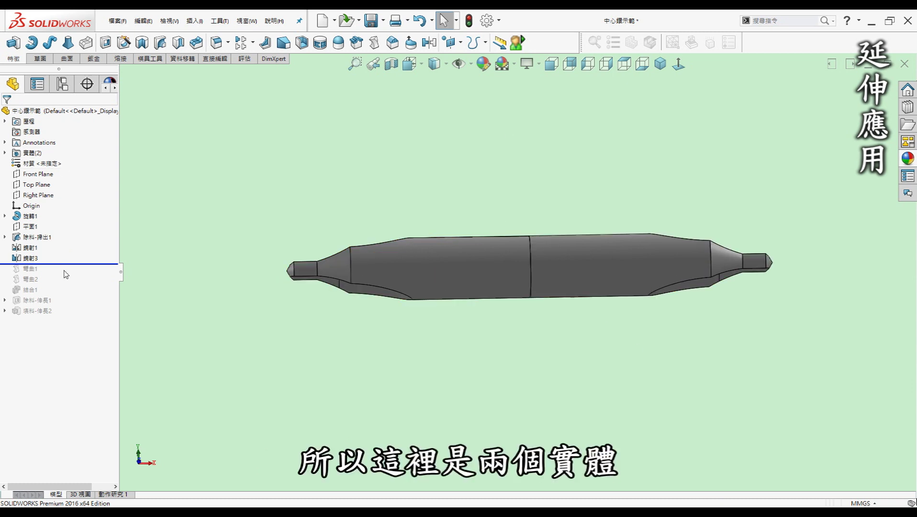
pyautogui.moveTo(67, 263); pyautogui.dragTo(66, 271)
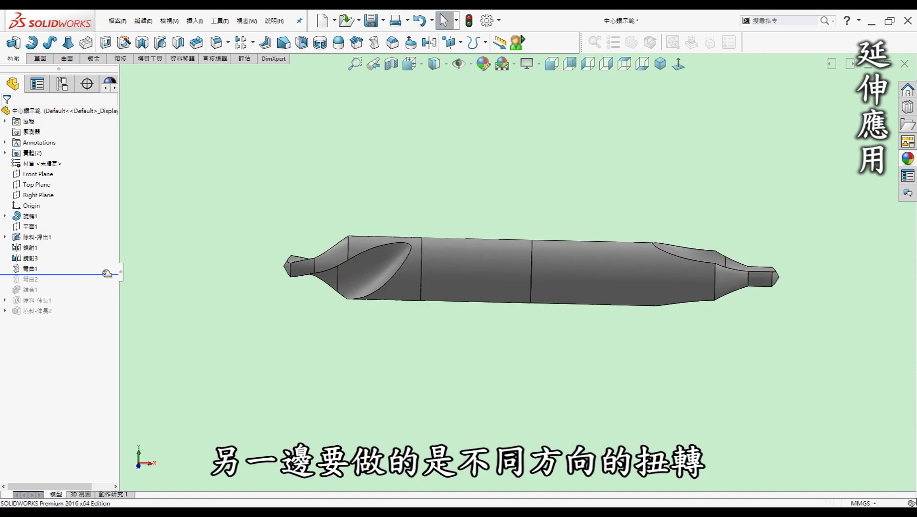
pyautogui.moveTo(108, 281); pyautogui.dragTo(105, 290)
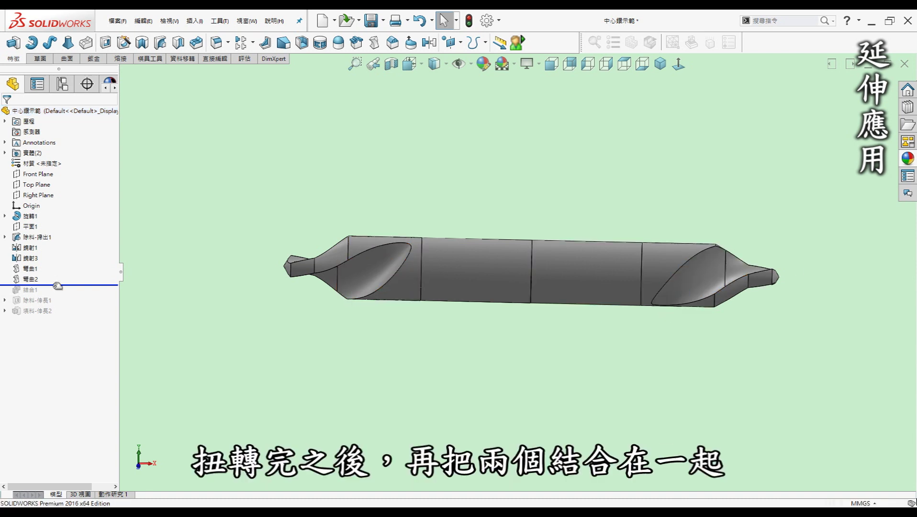
pyautogui.moveTo(56, 280); pyautogui.dragTo(56, 295)
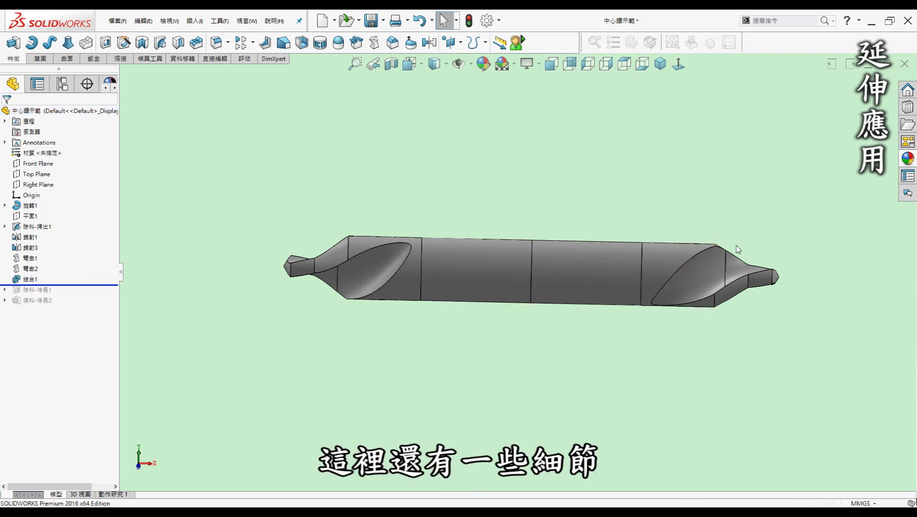
pyautogui.moveTo(65, 285); pyautogui.dragTo(63, 305)
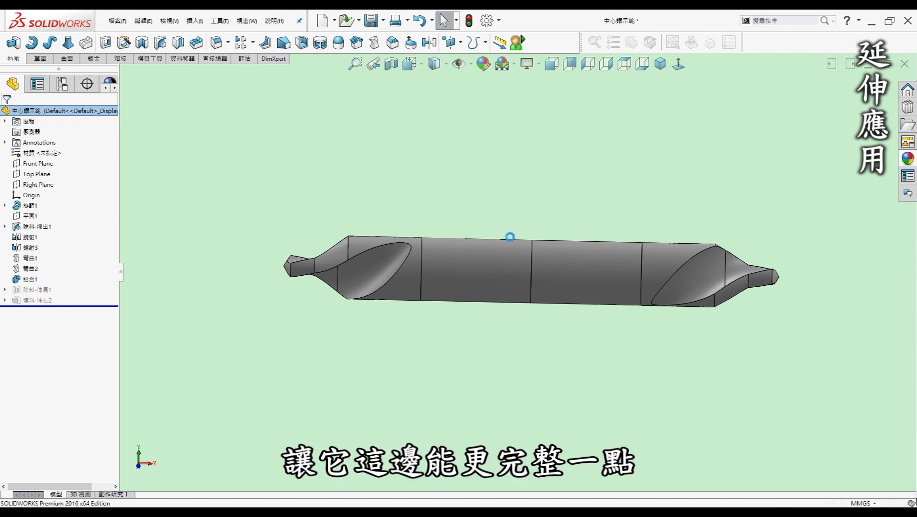
pyautogui.click(659, 67)
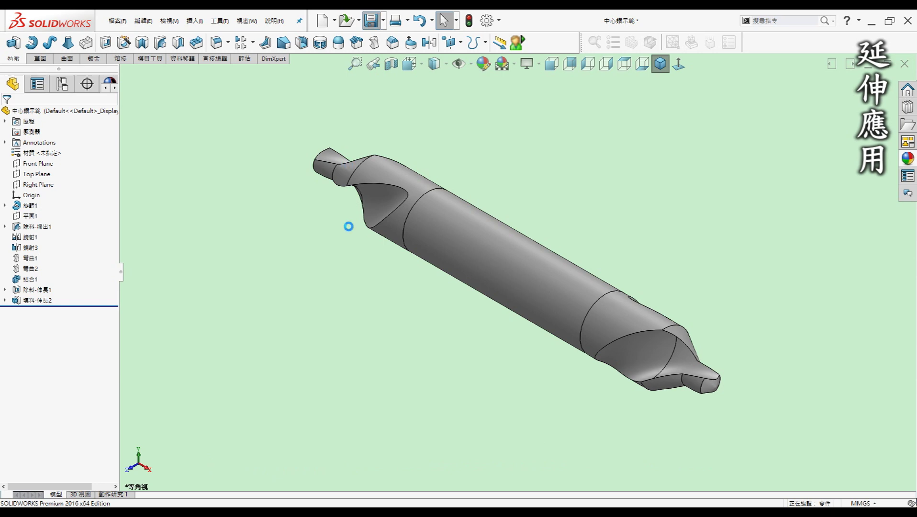
# Switch to the drill variants assembly, then orbit, zoom and fit all drills into view.
pyautogui.press('f')
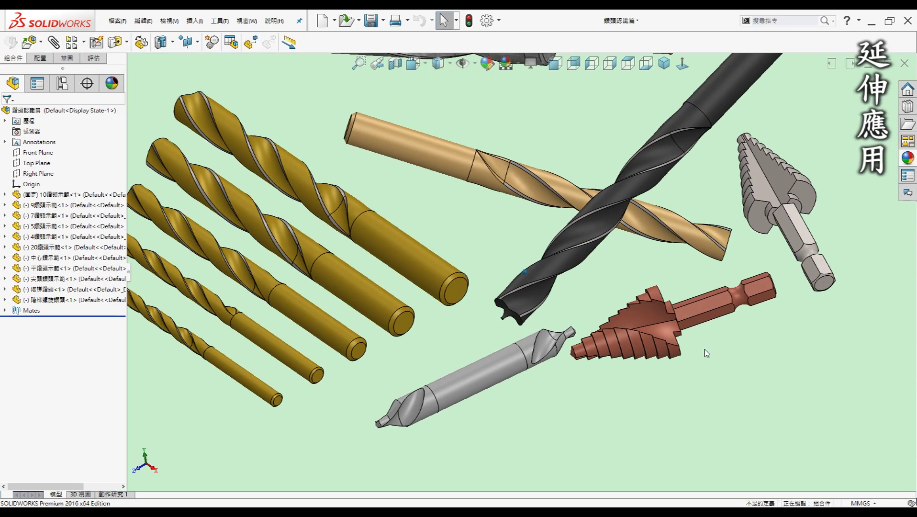
pyautogui.scroll(-2, 703, 352)
pyautogui.scroll(-2, 736, 261)
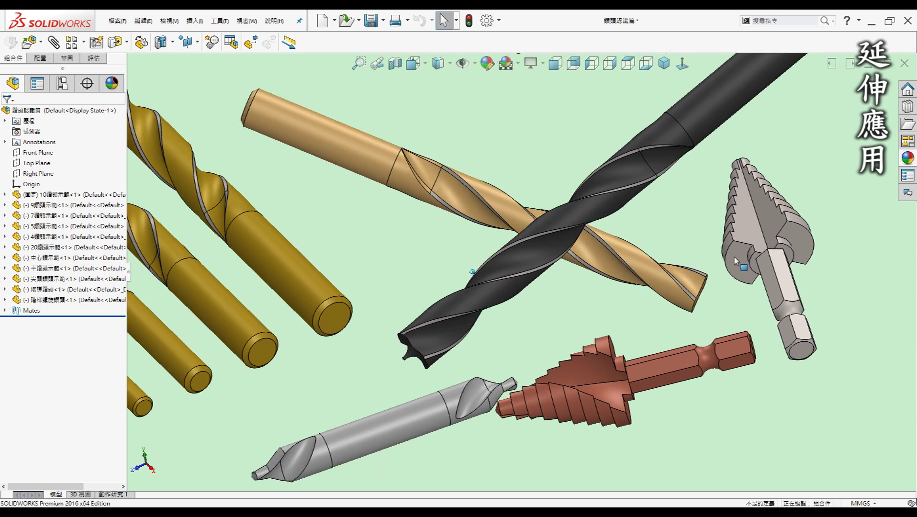
pyautogui.moveTo(841, 227)
pyautogui.mouseDown(button='middle')
pyautogui.moveTo(508, 398)
pyautogui.moveTo(401, 214)
pyautogui.mouseUp(button='middle')
pyautogui.moveTo(585, 362)
pyautogui.mouseDown(button='middle')
pyautogui.moveTo(603, 352)
pyautogui.moveTo(621, 428)
pyautogui.moveTo(593, 392)
pyautogui.mouseUp(button='middle')
pyautogui.hotkey('ctrl', '7')
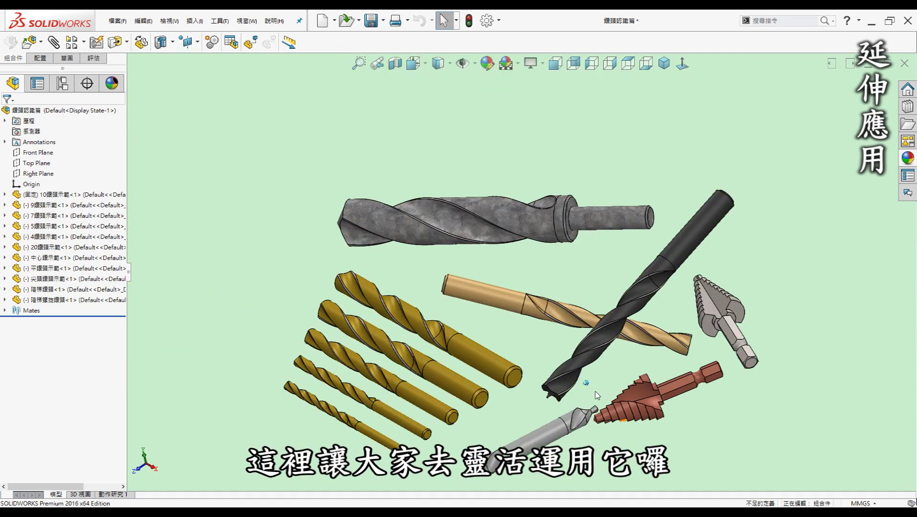
pyautogui.moveTo(584, 393); pyautogui.dragTo(690, 402, button='middle')
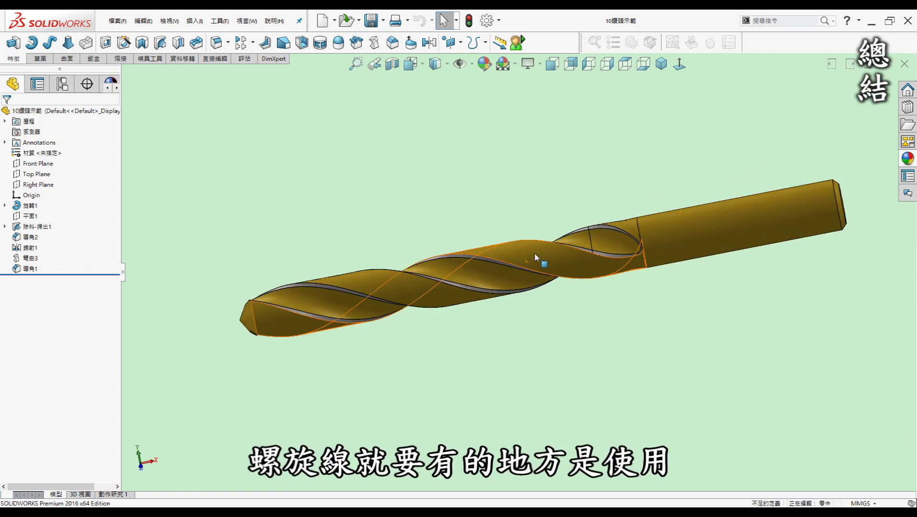
pyautogui.scroll(5, 601, 242)
pyautogui.click(593, 237)
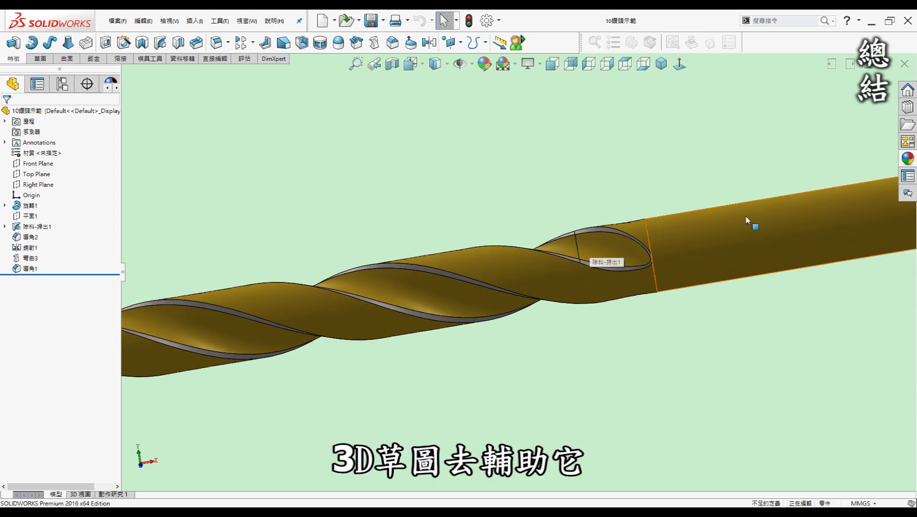
pyautogui.scroll(-3, 666, 245)
pyautogui.scroll(2, 627, 251)
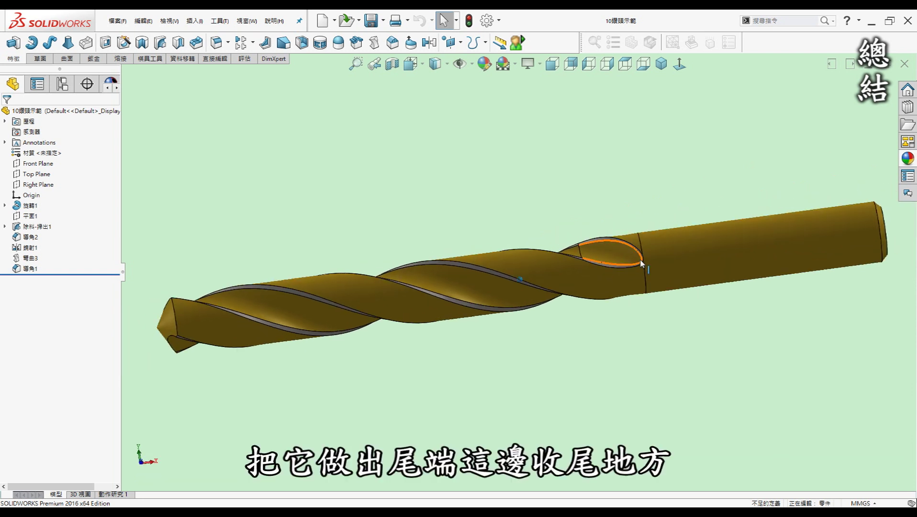
pyautogui.scroll(2, 622, 249)
pyautogui.scroll(2, 622, 245)
pyautogui.scroll(-2, 616, 251)
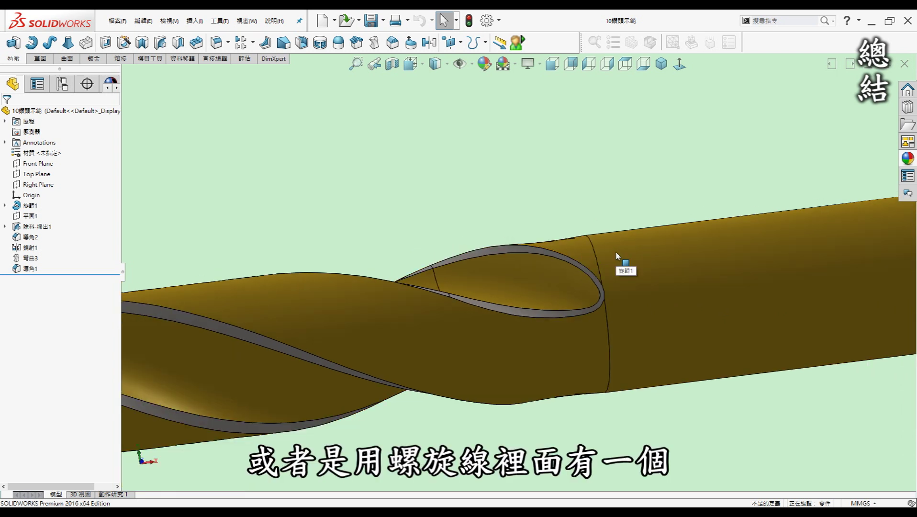
pyautogui.scroll(-1, 593, 252)
pyautogui.moveTo(588, 253); pyautogui.dragTo(594, 266, button='middle')
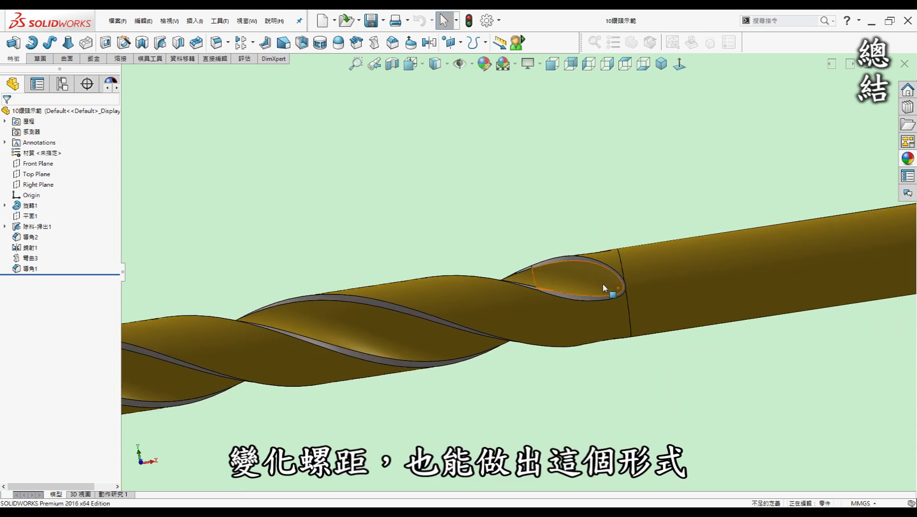
pyautogui.scroll(-3, 624, 292)
pyautogui.scroll(-2, 623, 294)
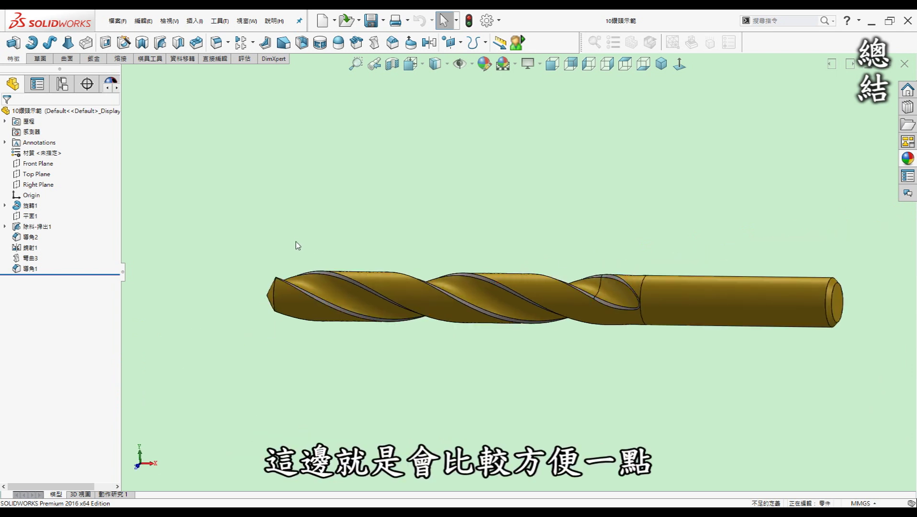
pyautogui.moveTo(348, 210)
pyautogui.mouseDown(button='middle')
pyautogui.moveTo(615, 308)
pyautogui.moveTo(605, 298)
pyautogui.mouseUp(button='middle')
pyautogui.moveTo(426, 287)
pyautogui.mouseDown(button='middle')
pyautogui.moveTo(338, 265)
pyautogui.moveTo(383, 248)
pyautogui.moveTo(377, 259)
pyautogui.moveTo(395, 241)
pyautogui.mouseUp(button='middle')
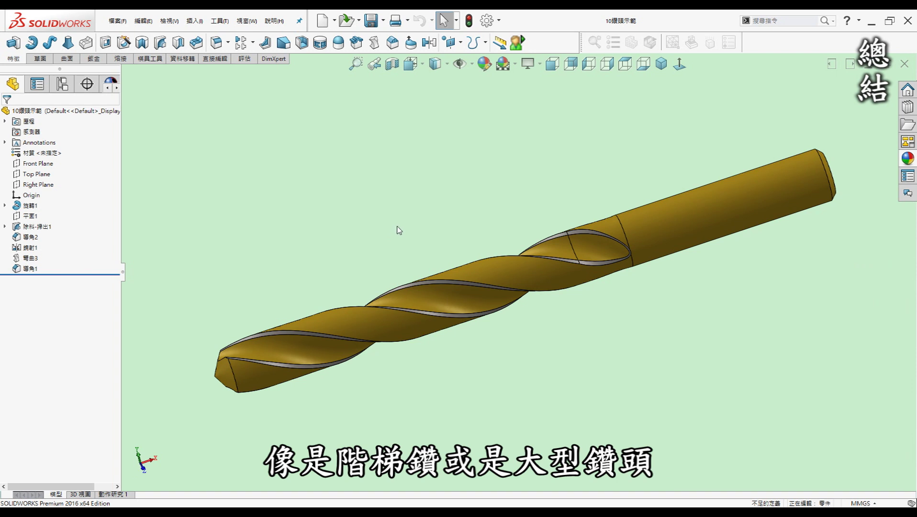
pyautogui.moveTo(396, 230); pyautogui.dragTo(571, 313, button='middle')
pyautogui.moveTo(536, 287); pyautogui.dragTo(513, 269, button='middle')
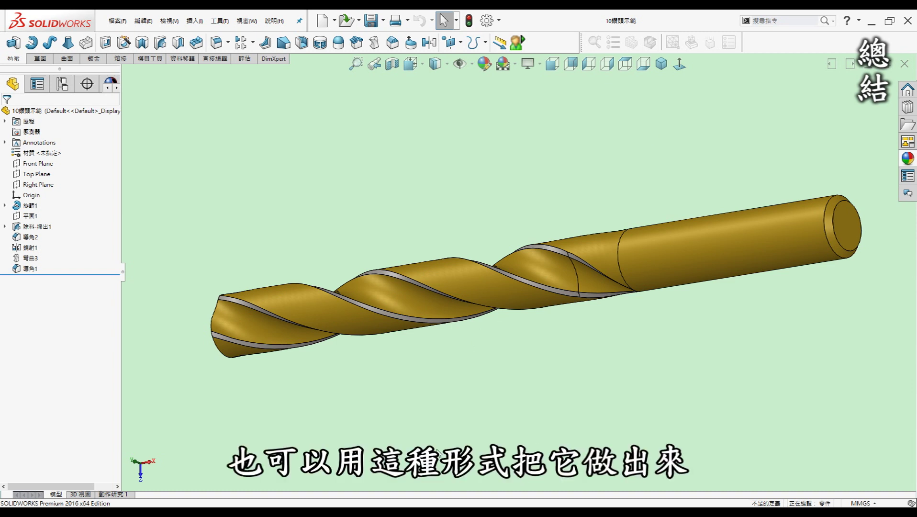
pyautogui.moveTo(448, 443); pyautogui.dragTo(644, 336, button='middle')
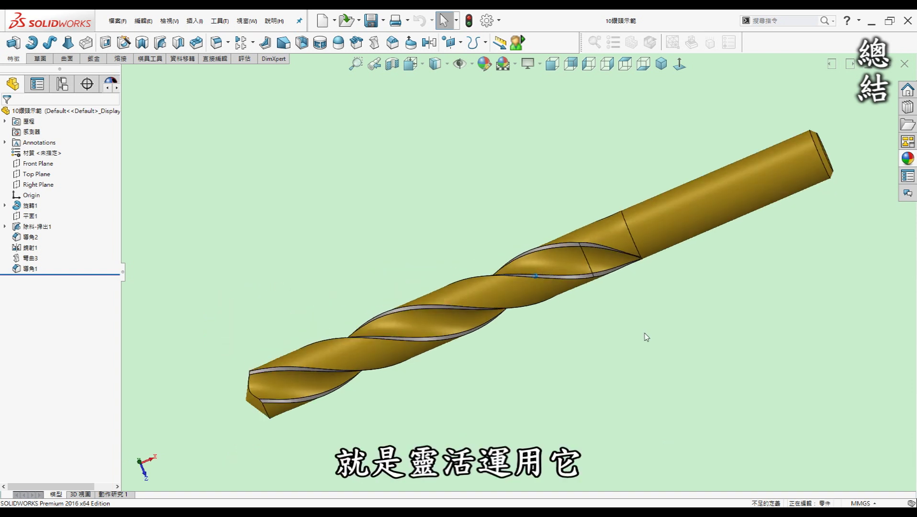
pyautogui.moveTo(427, 235); pyautogui.dragTo(381, 280, button='middle')
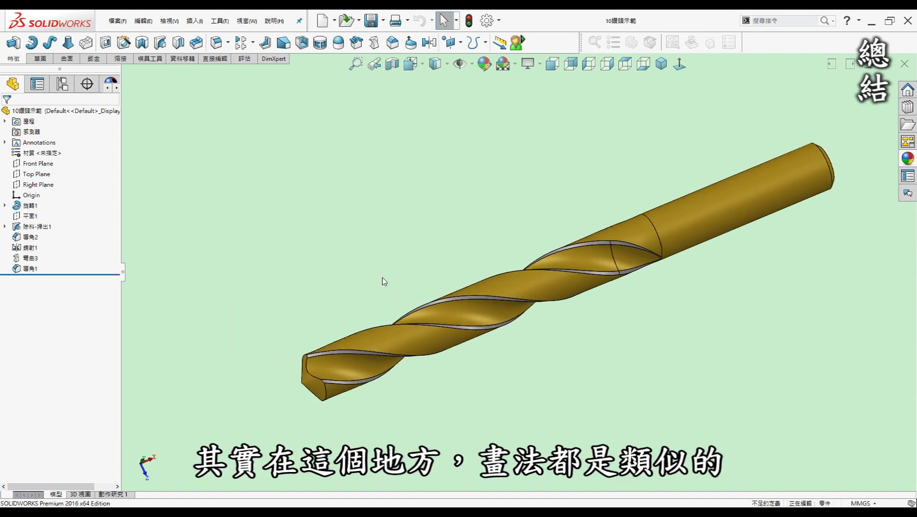
pyautogui.moveTo(308, 309); pyautogui.dragTo(312, 284, button='middle')
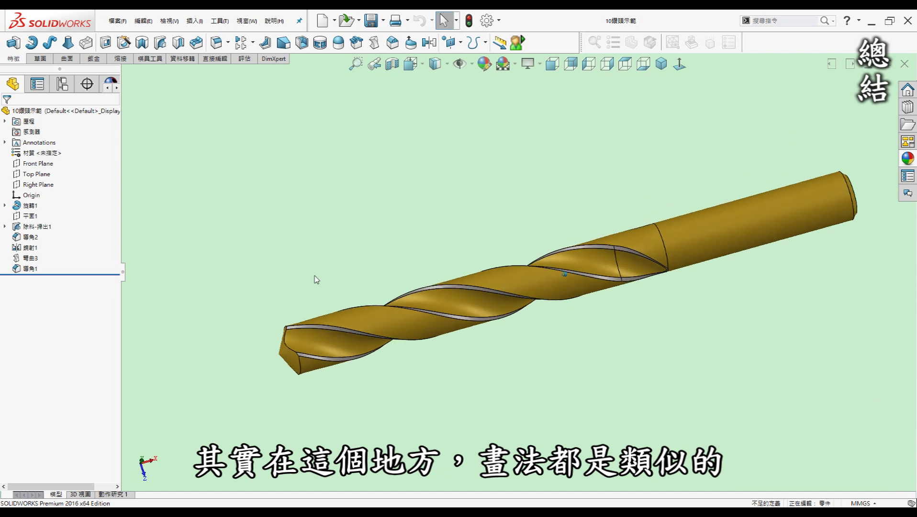
pyautogui.moveTo(312, 285); pyautogui.dragTo(329, 228, button='middle')
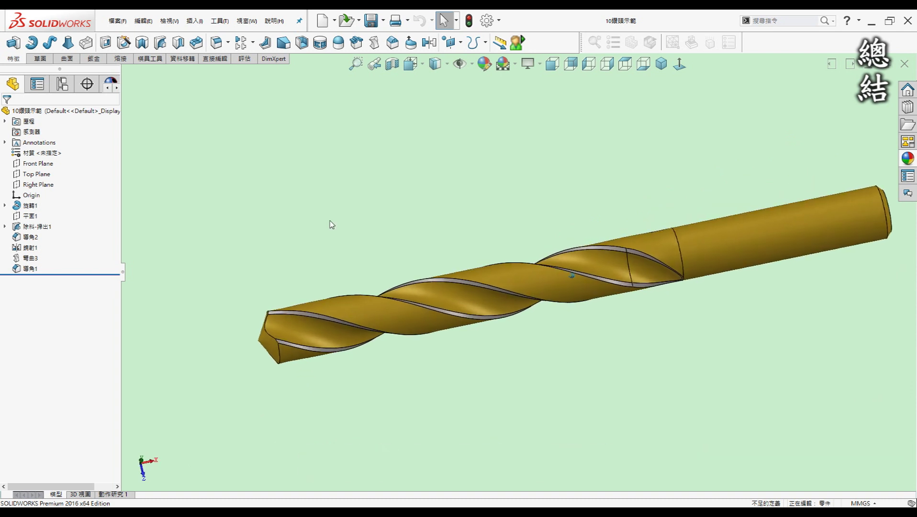
pyautogui.scroll(-2, 331, 221)
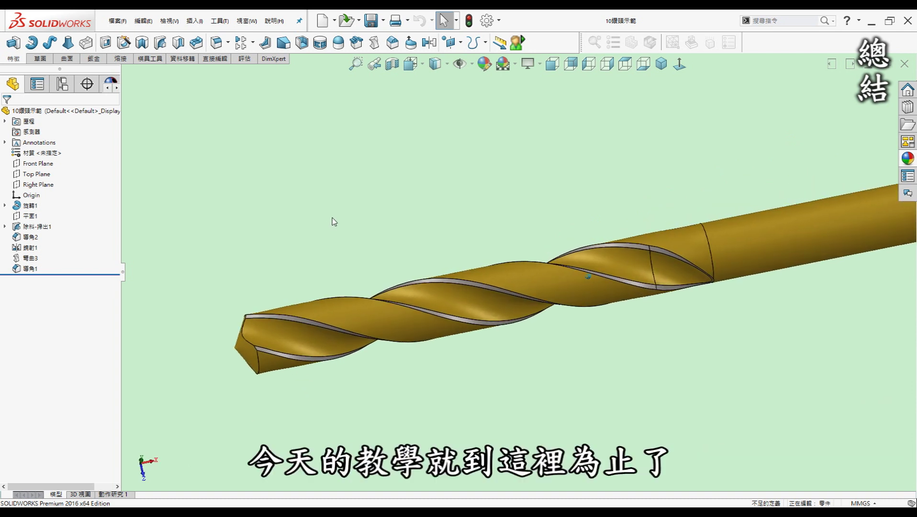
pyautogui.moveTo(331, 221); pyautogui.dragTo(334, 222, button='middle')
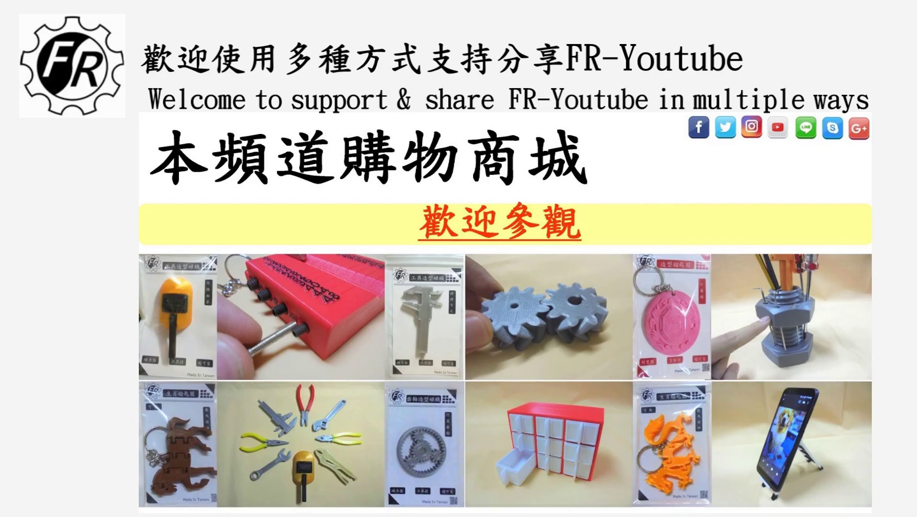